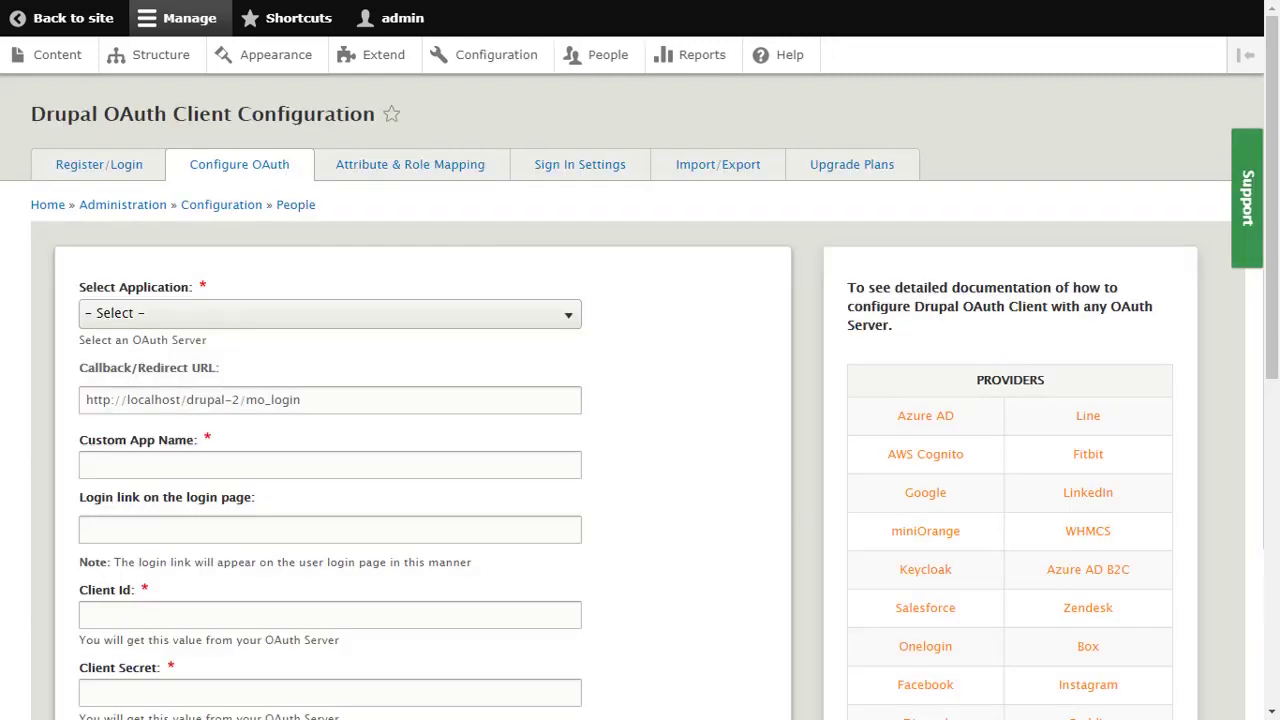
Step: Select Azure AD B2C as the OAuth application and start typing 'Azure AD B2' as the custom app name
click(570, 320)
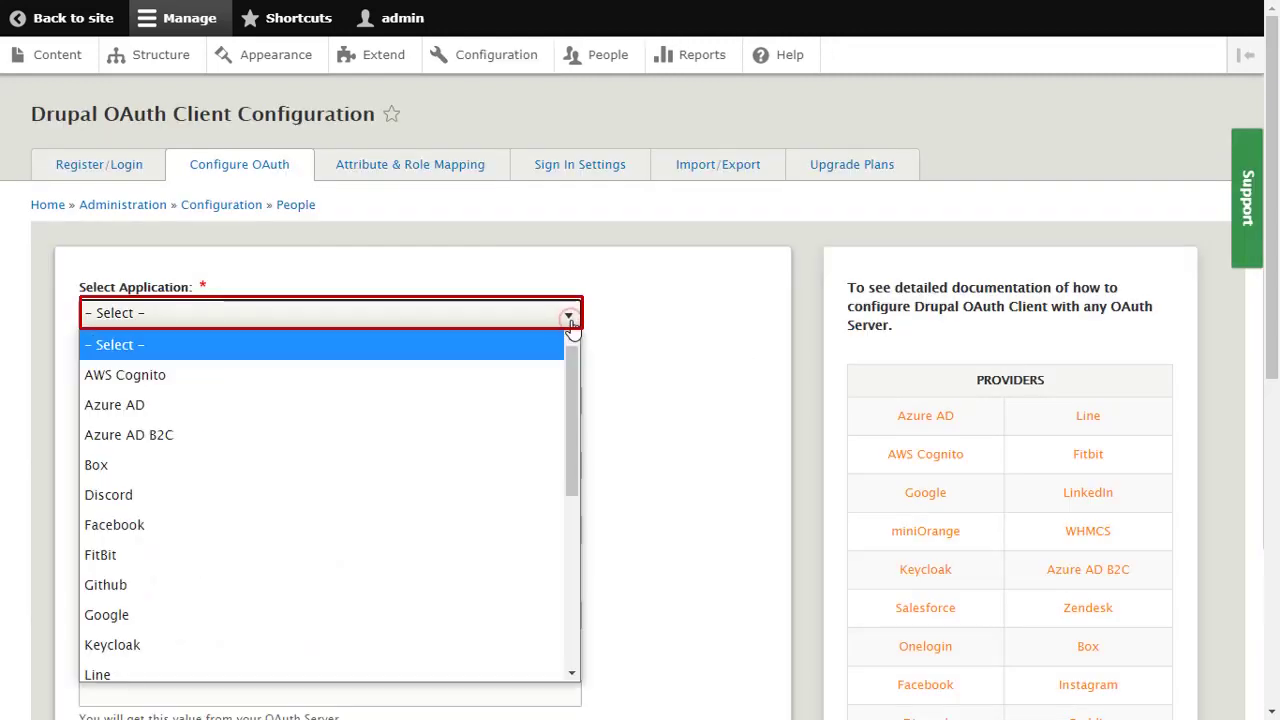
click(501, 435)
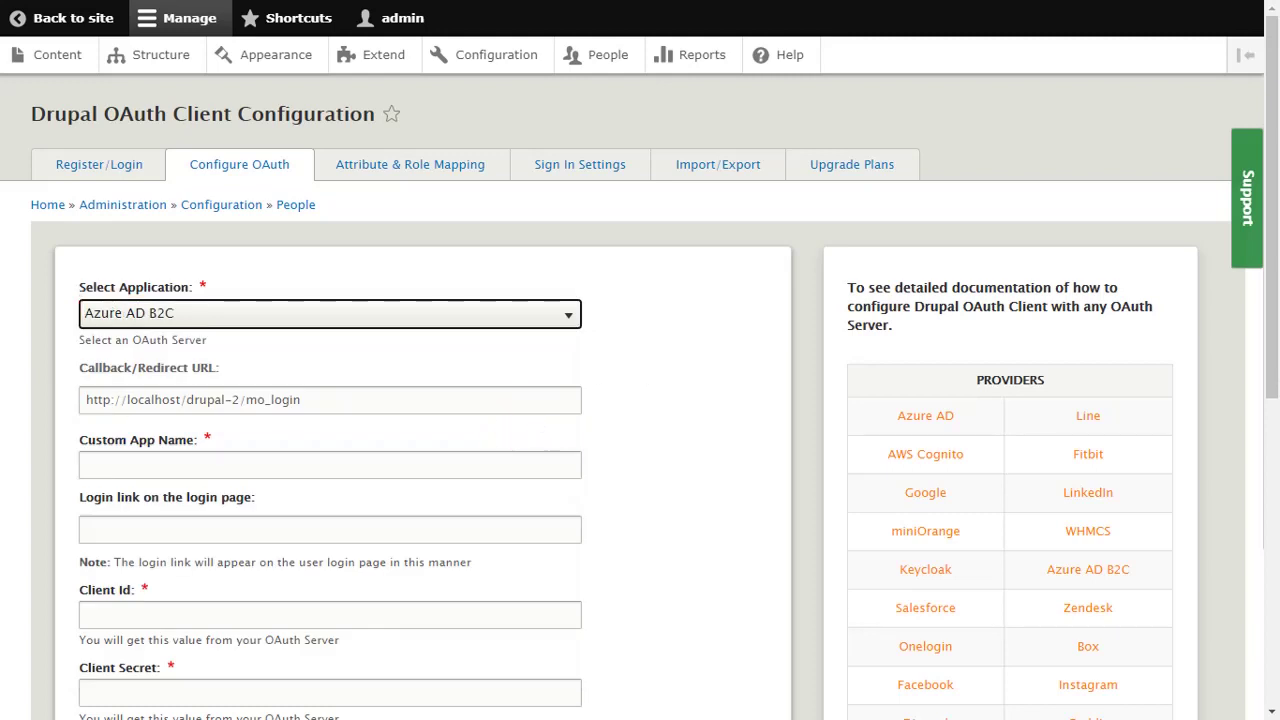
click(88, 462)
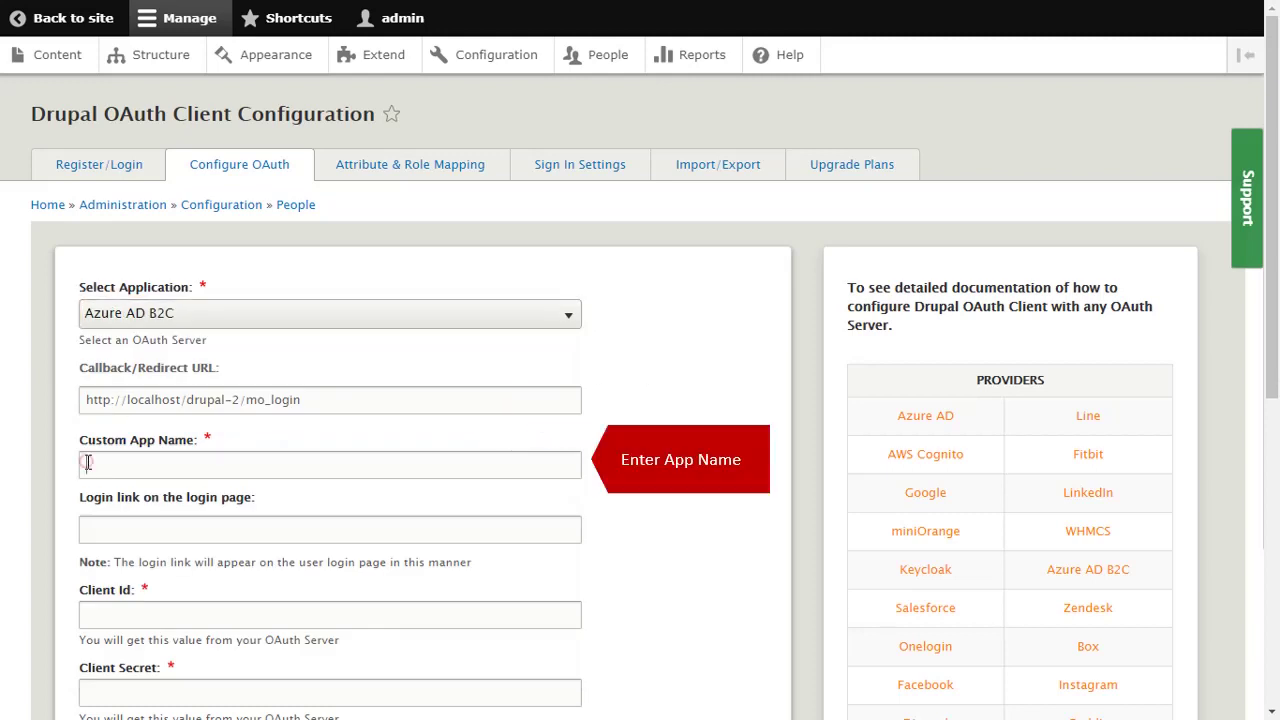
text(Az)
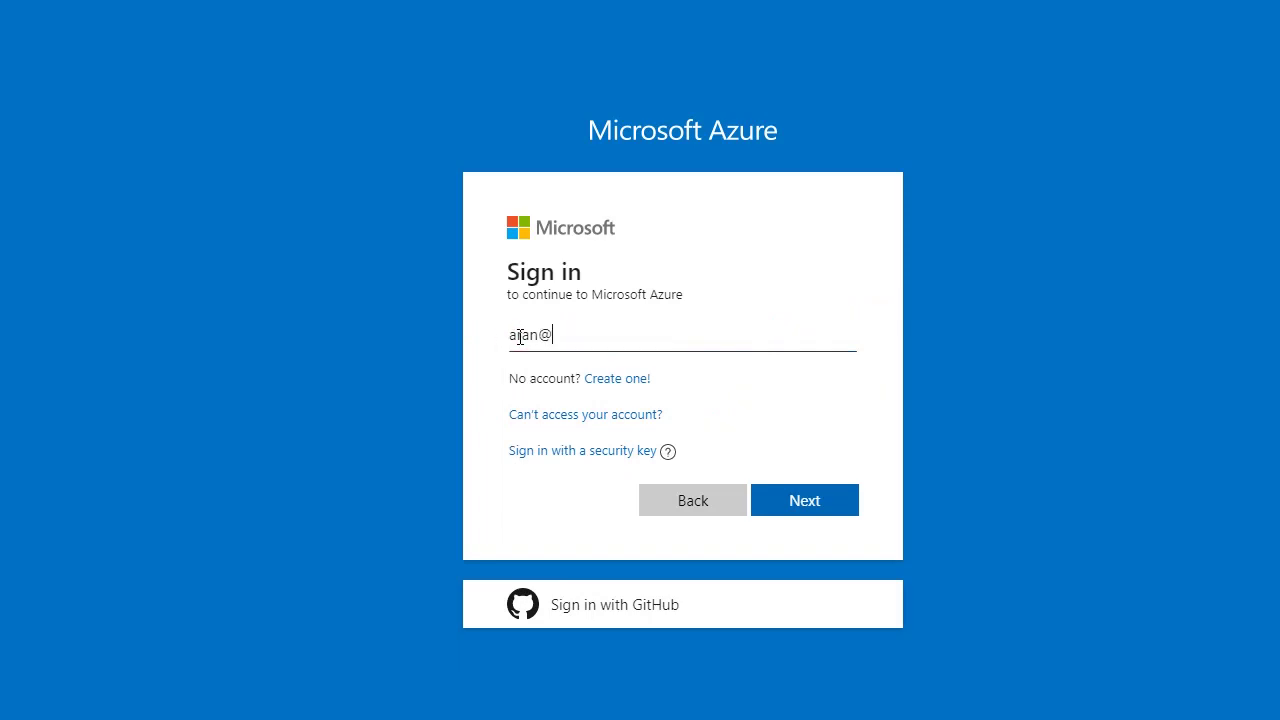
Step: Sign in to the Azure portal with the administrator e-mail and password, choosing to stay signed in
text(oft.com)
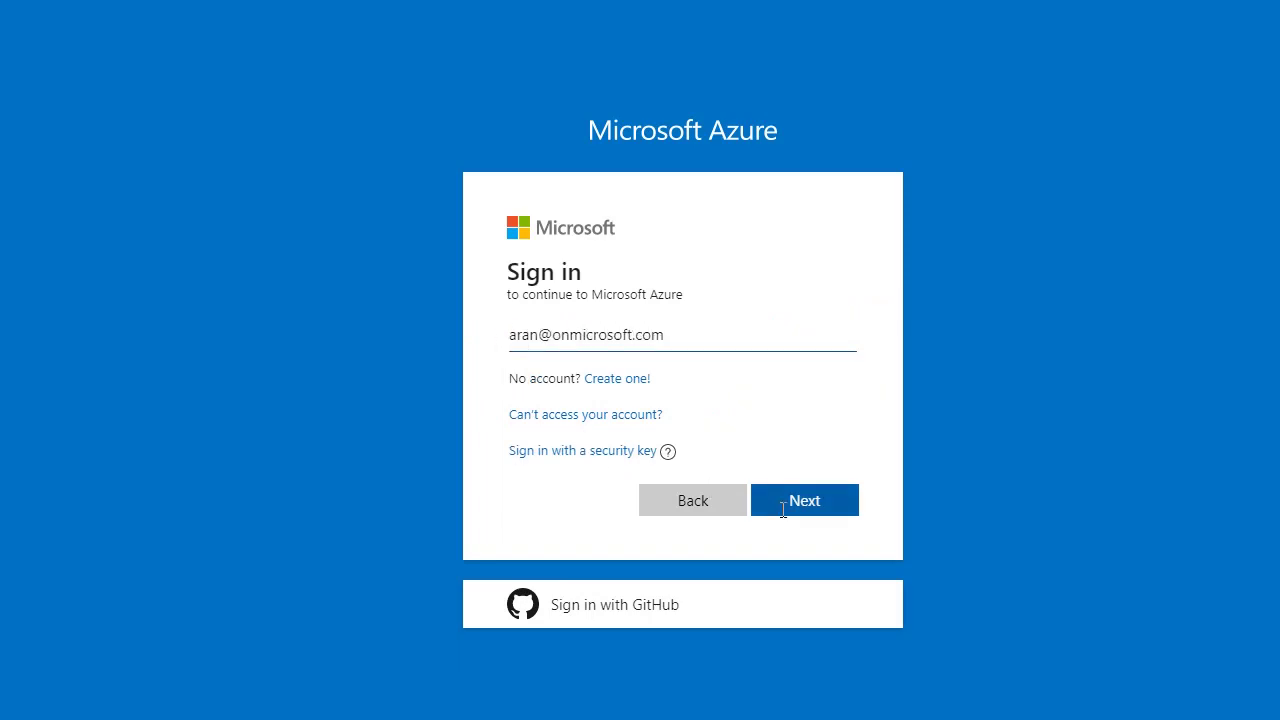
click(778, 502)
click(487, 385)
text(Pas)
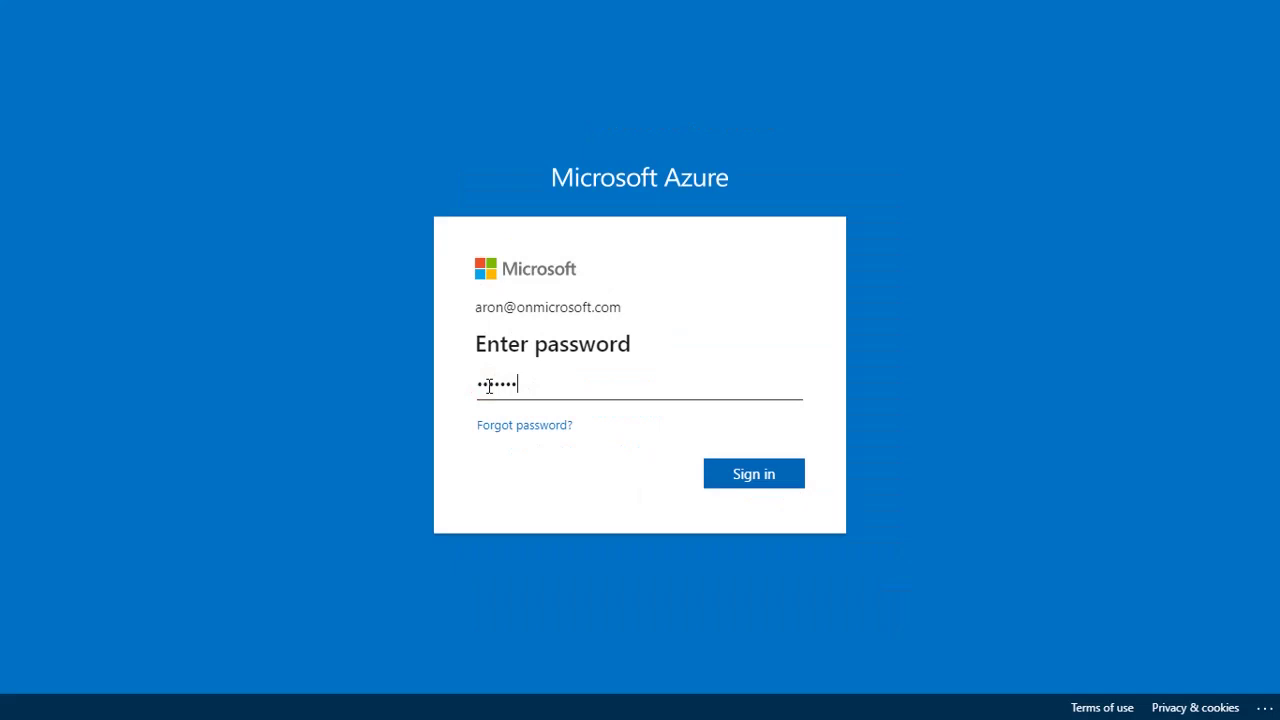
click(745, 474)
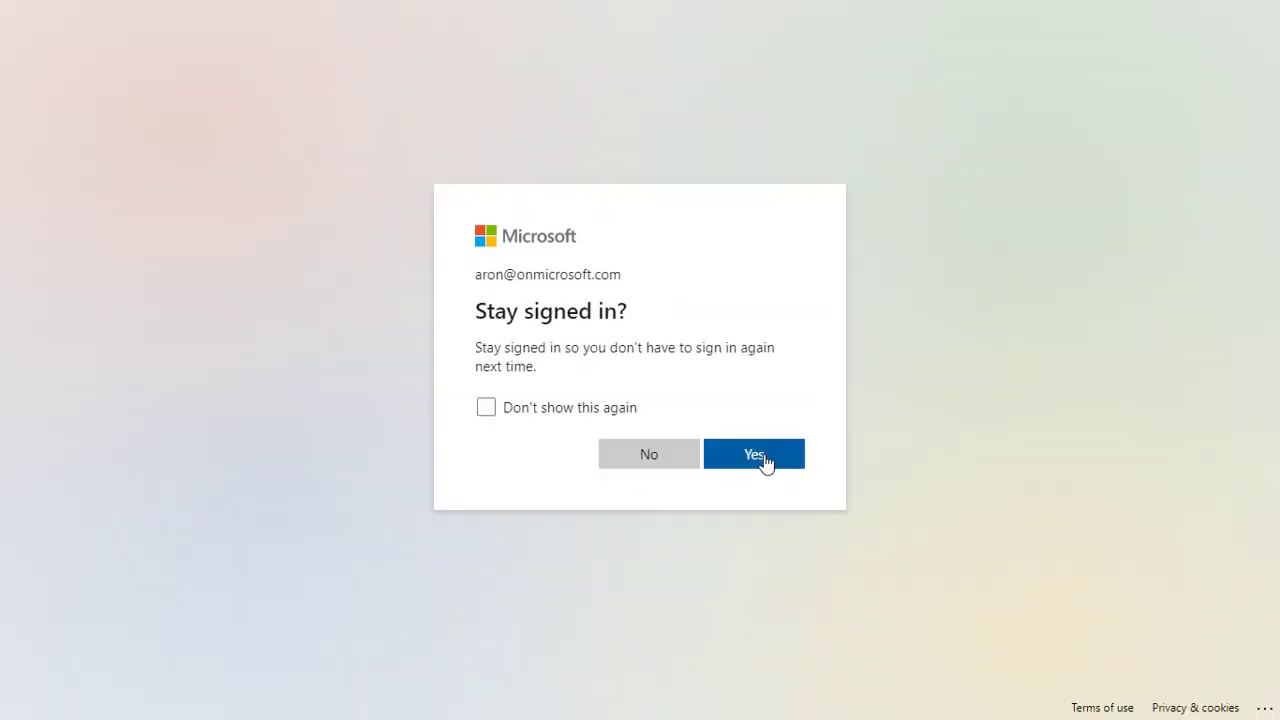
click(763, 460)
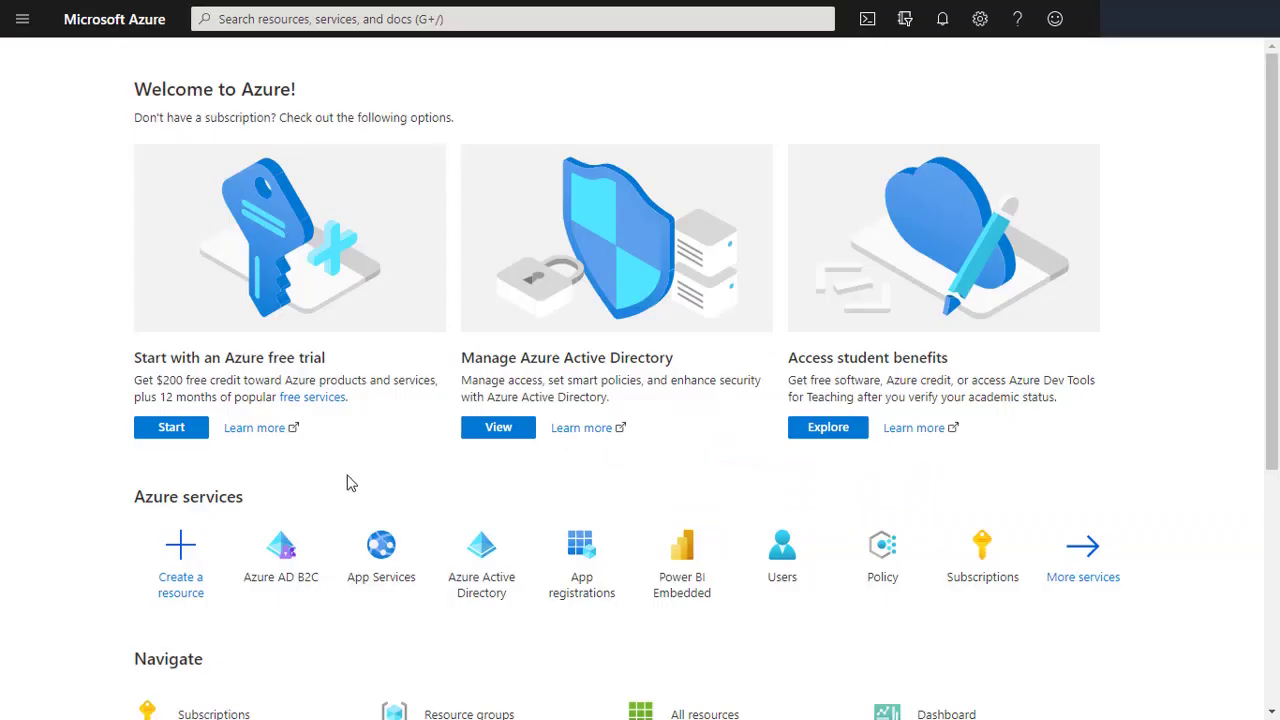
Step: Go to Azure AD B2C App registrations and start a new registration
click(279, 562)
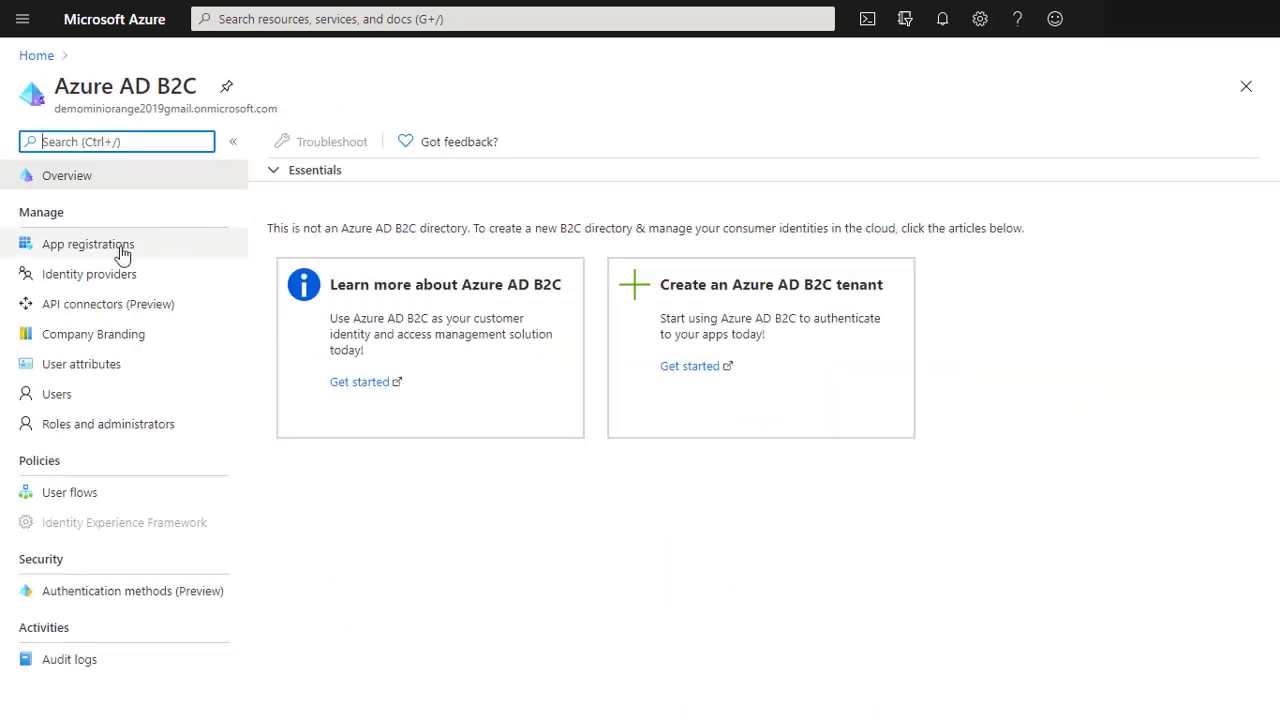
click(102, 252)
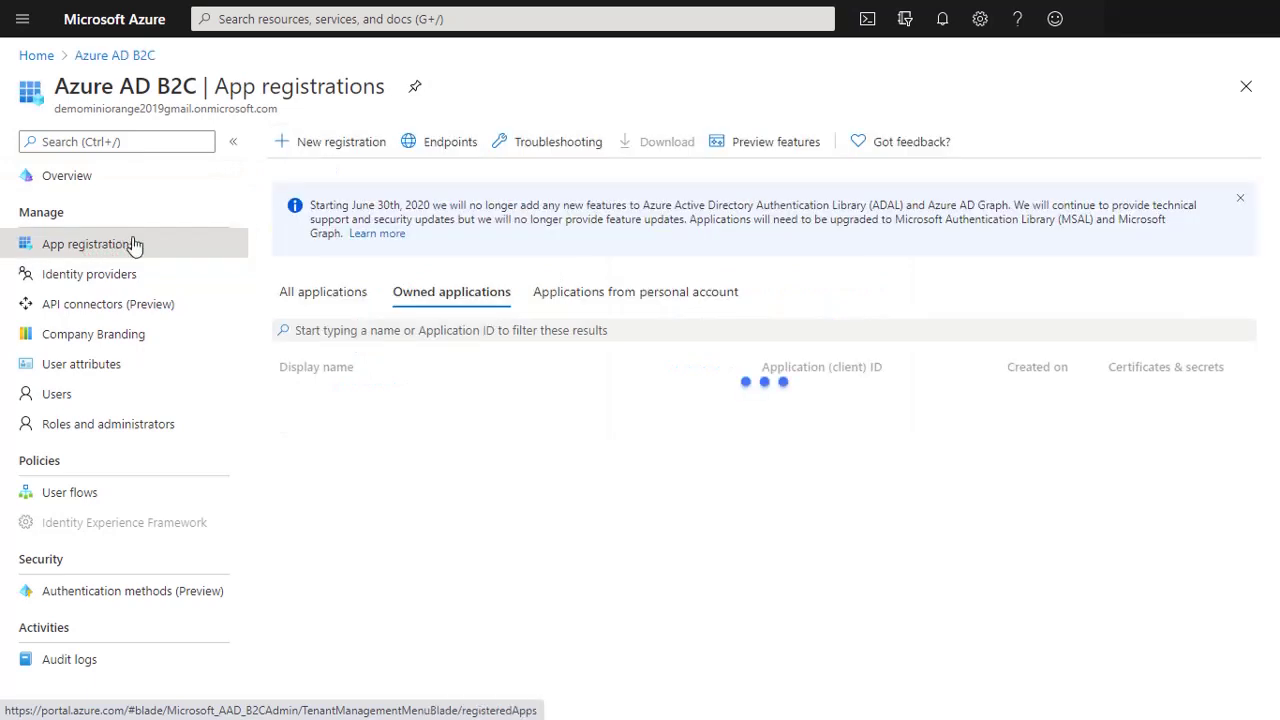
click(313, 146)
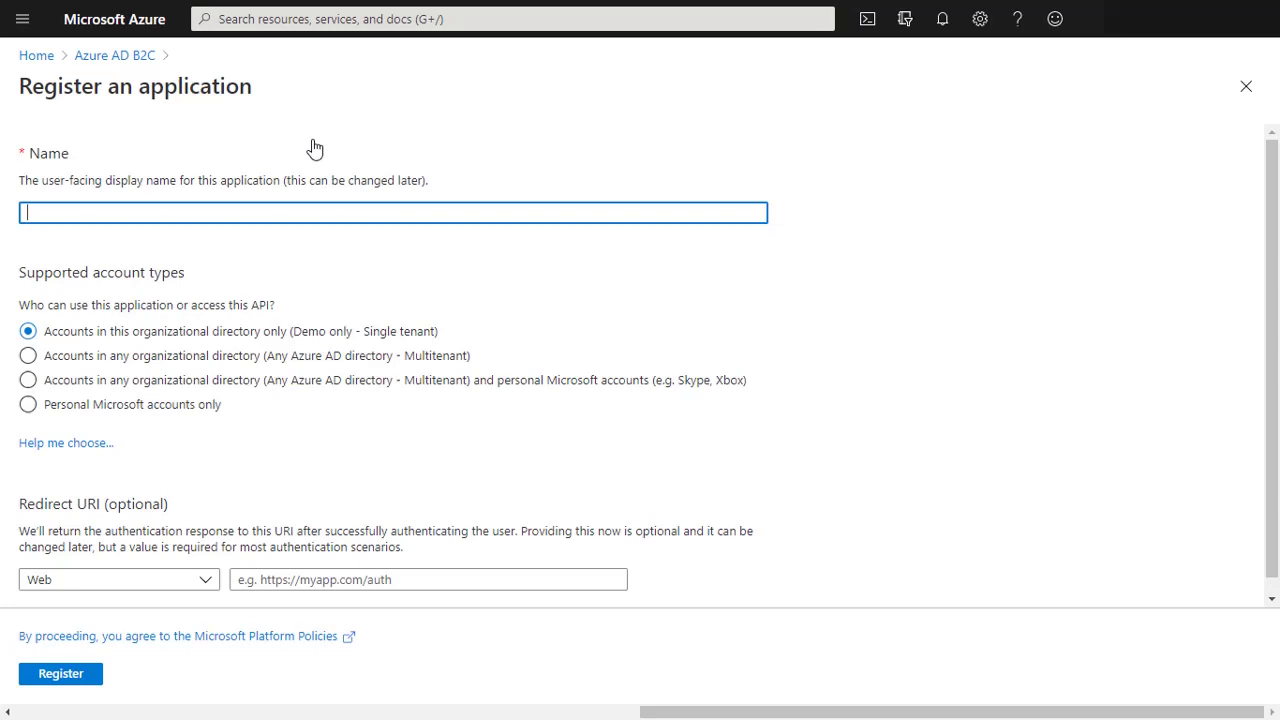
click(35, 207)
click(258, 580)
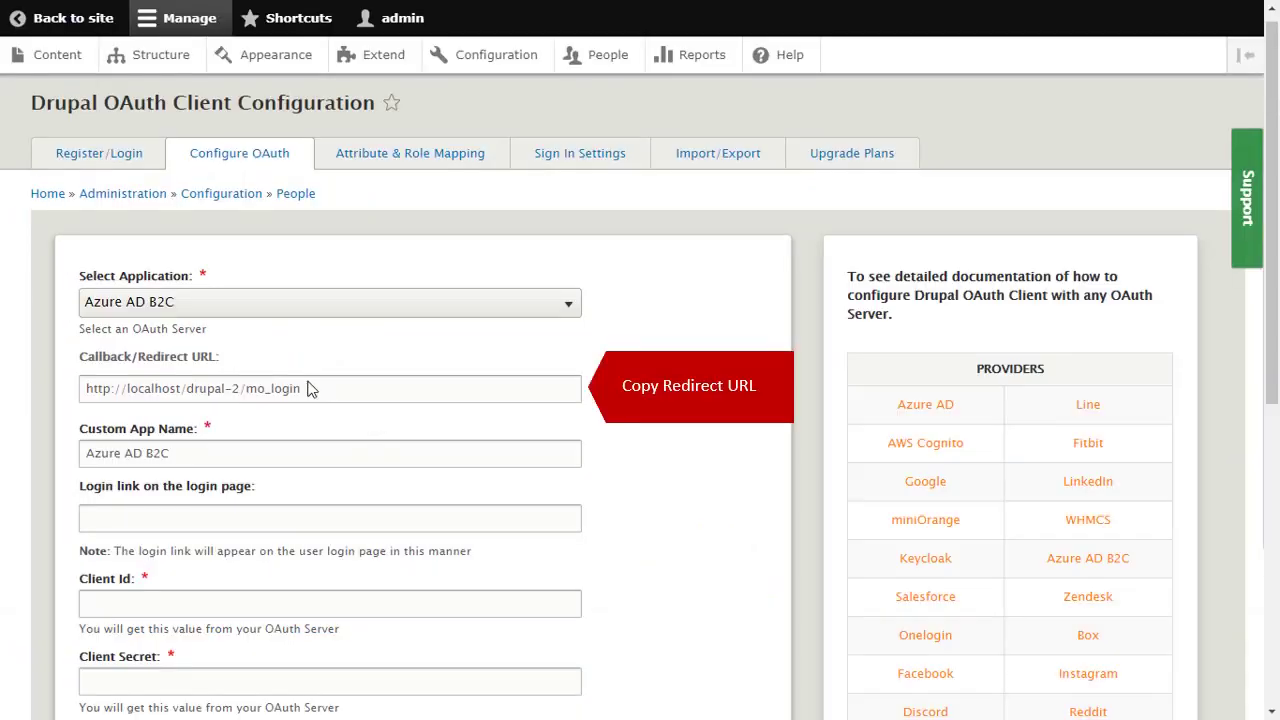
drag(306, 390, 77, 390)
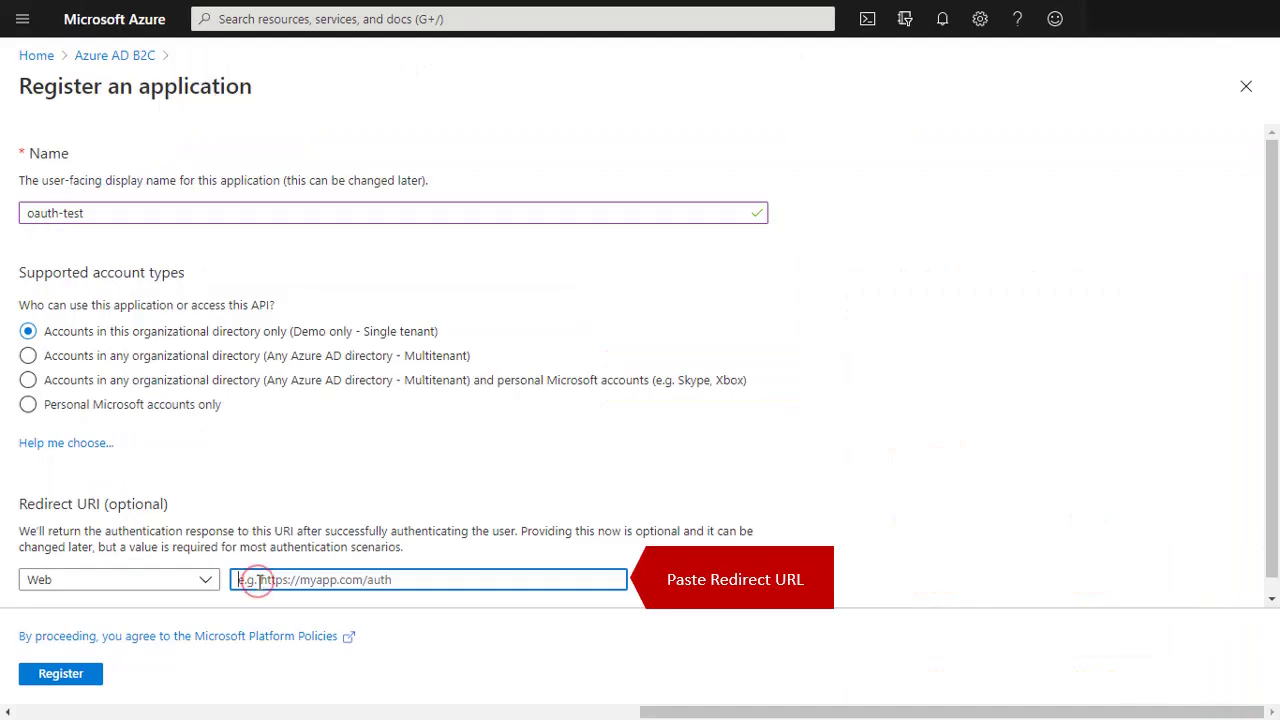
text(http://localhost/drupal-2/mo_login)
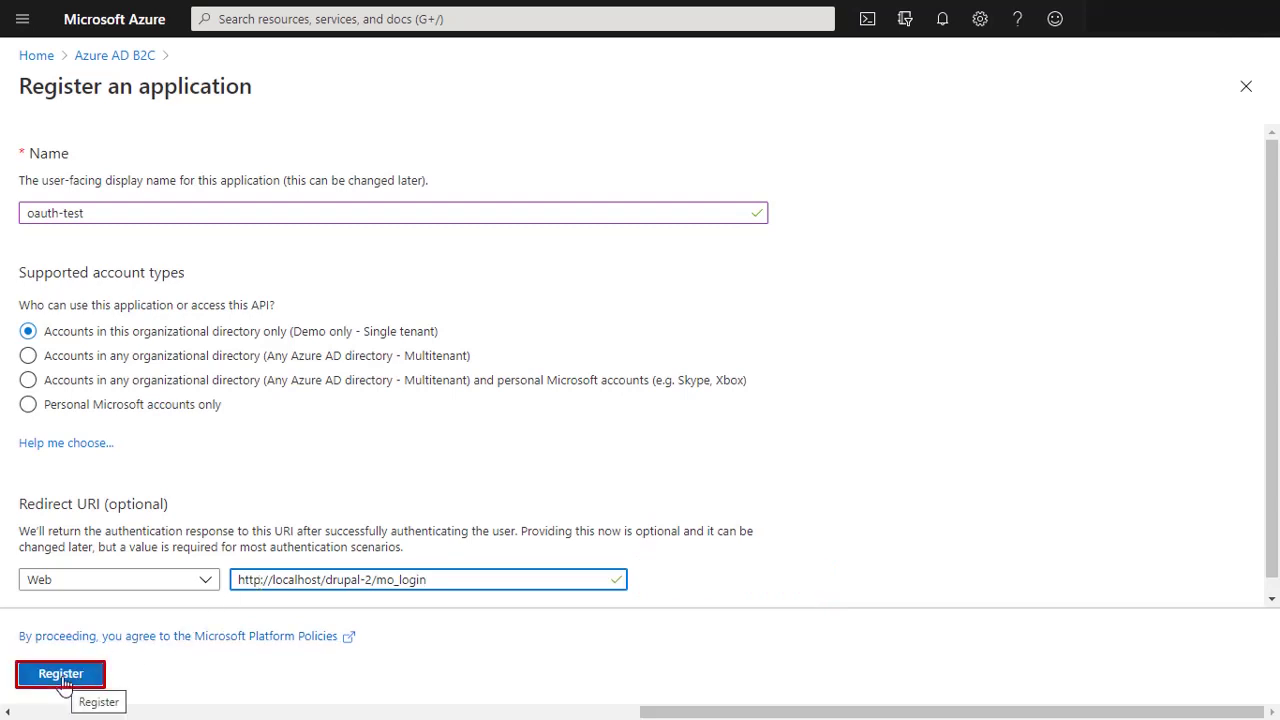
click(62, 674)
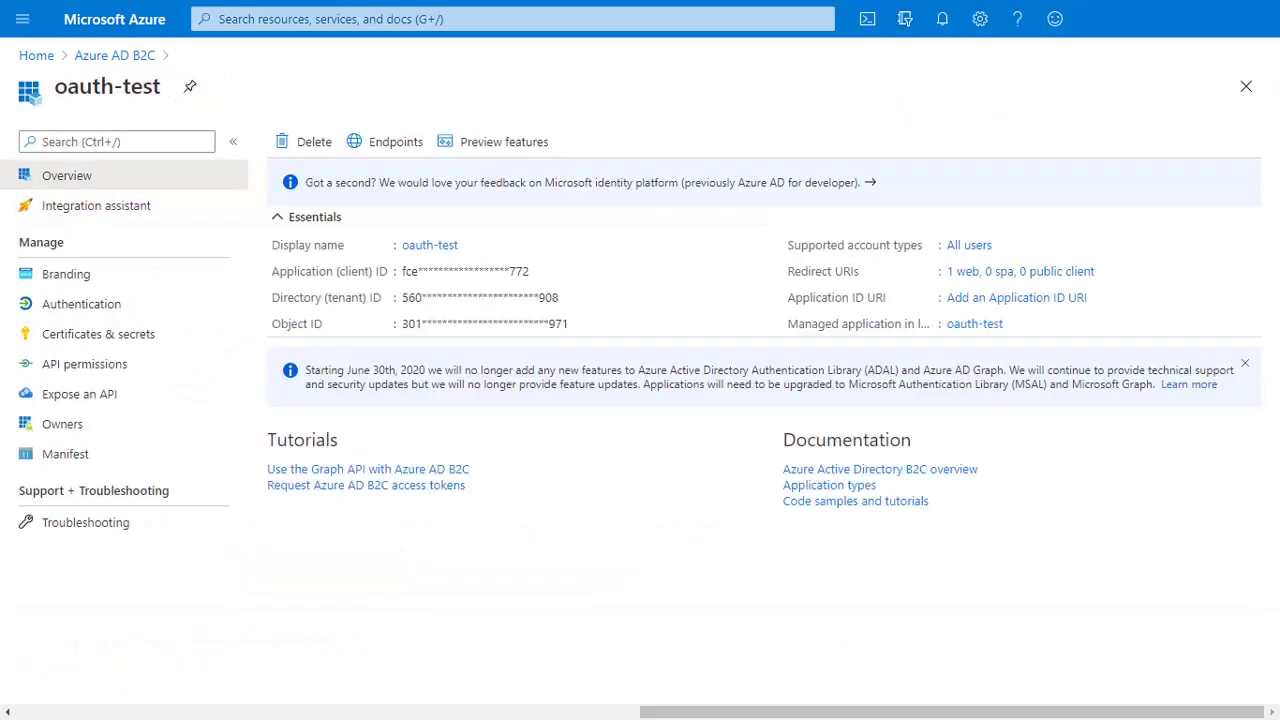
Step: Copy oauth-test's Application (client) ID into Drupal's Client Id field
click(540, 272)
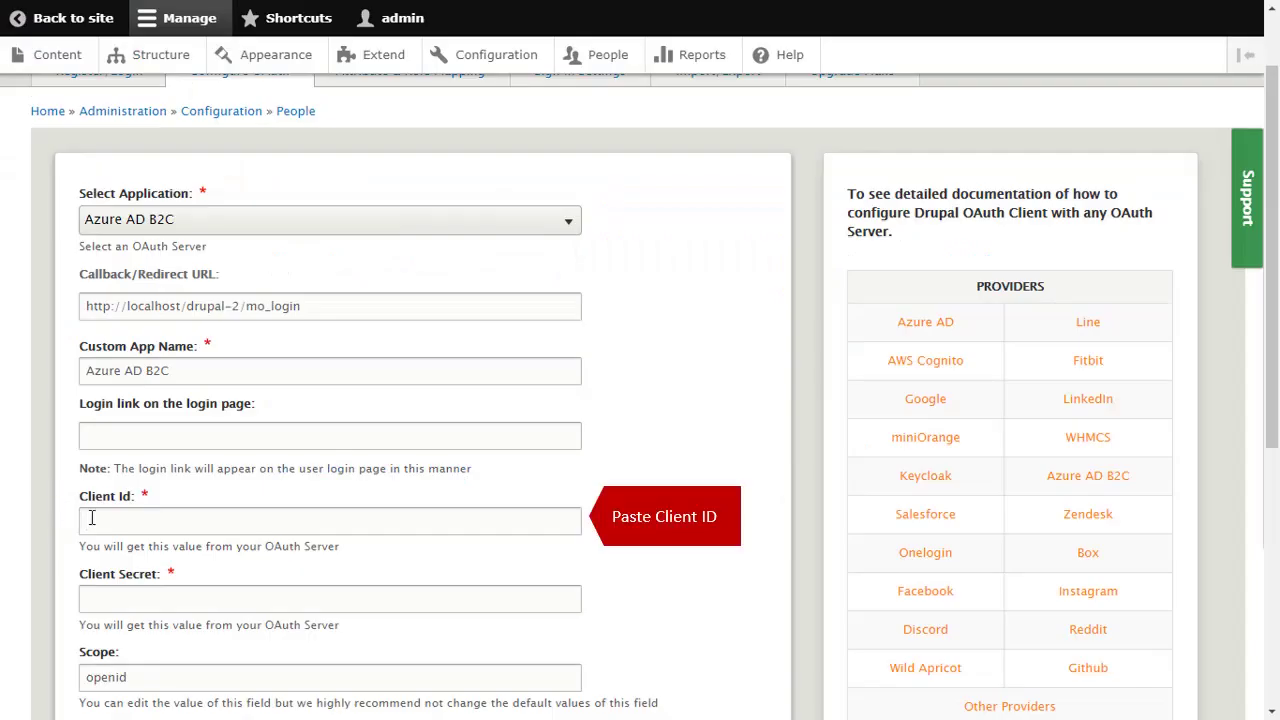
key(ctrl+v)
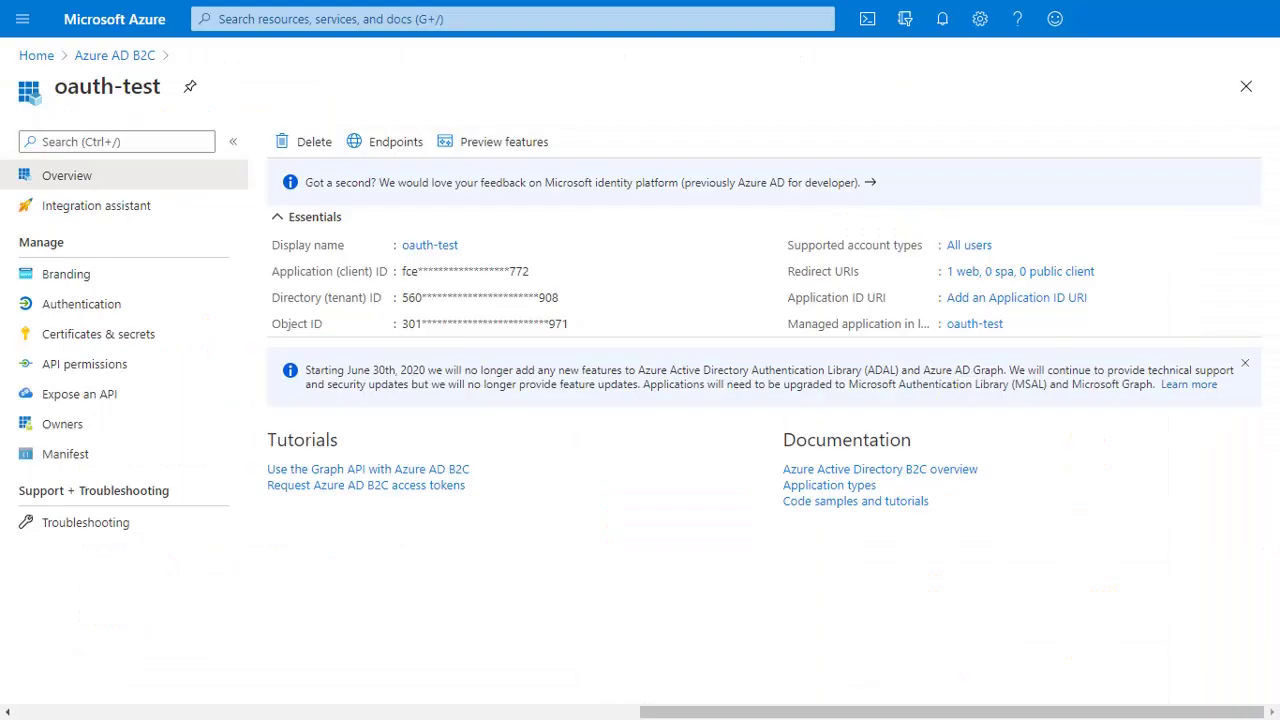
Step: Add a client secret named 'secrete key' and paste its value into Drupal's Client Secret
click(115, 336)
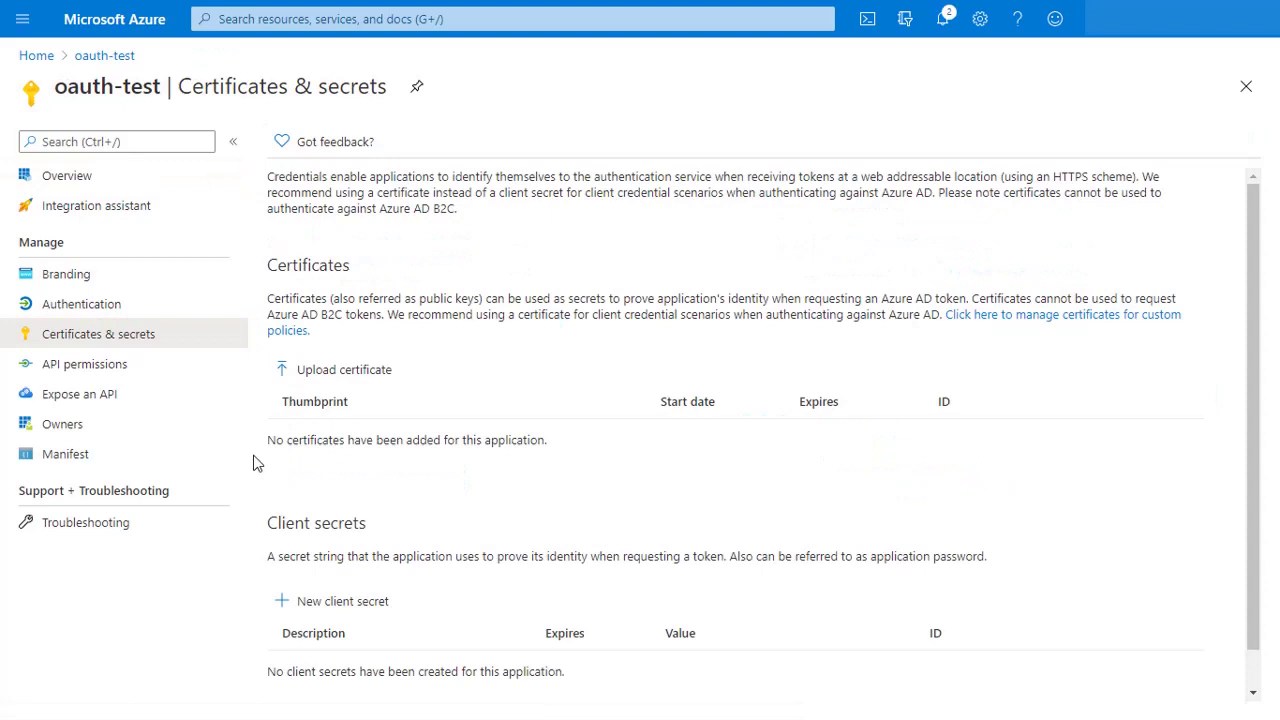
click(318, 605)
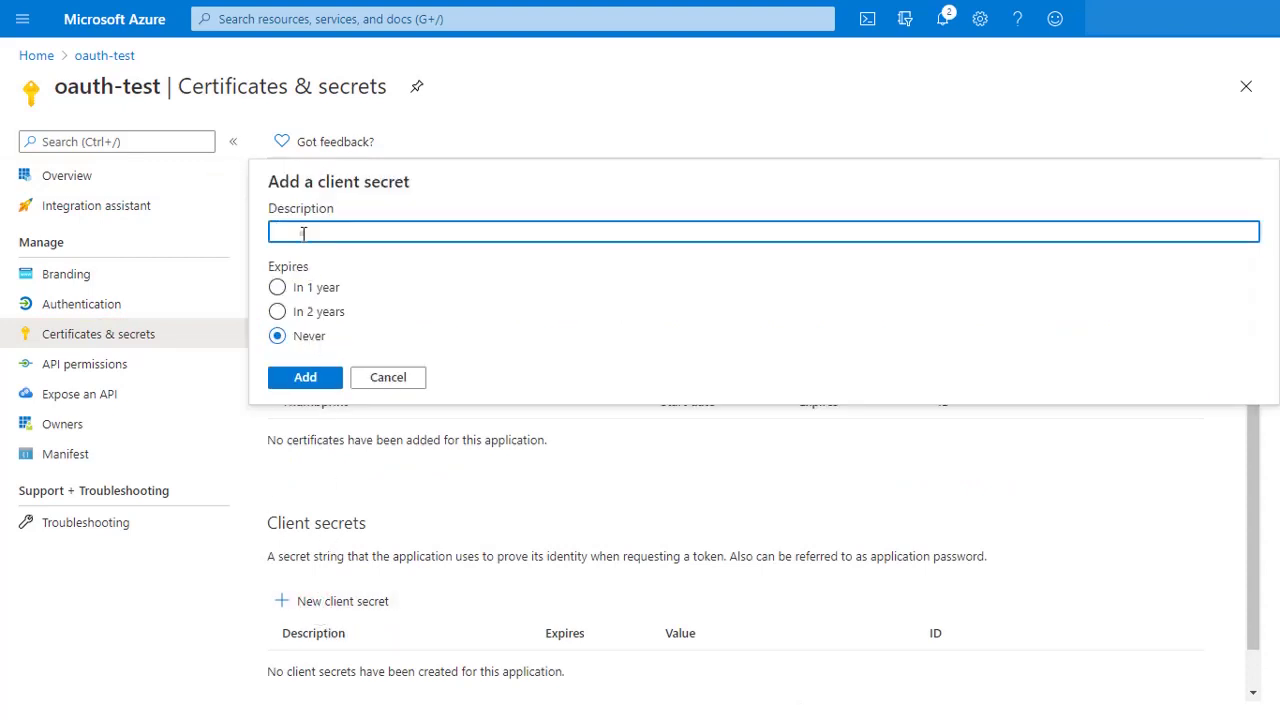
text(secrete)
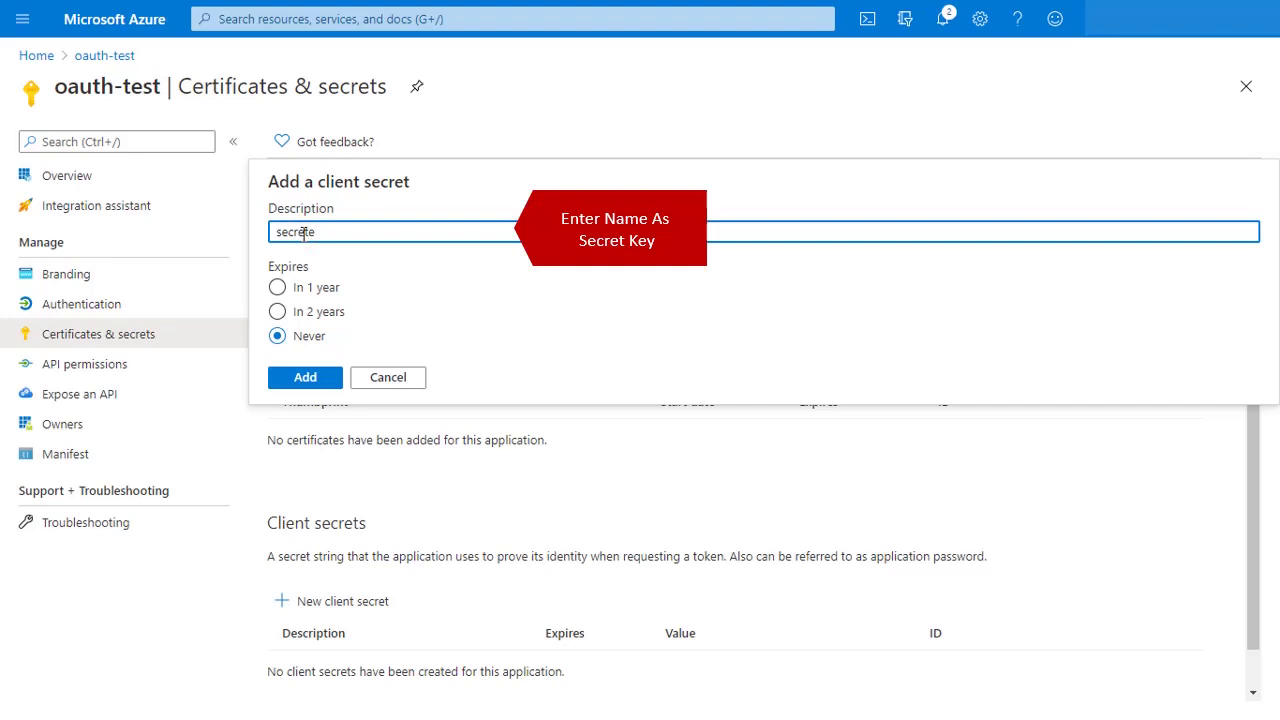
text( key)
click(302, 380)
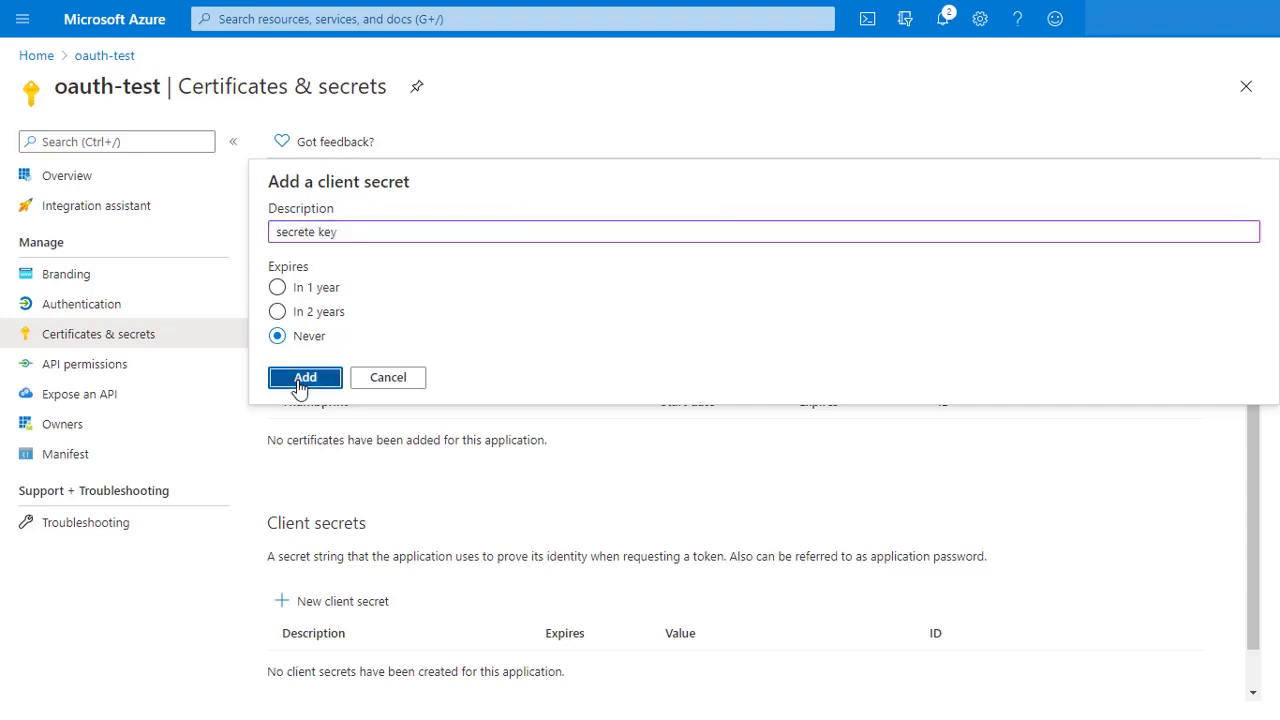
drag(884, 612, 672, 620)
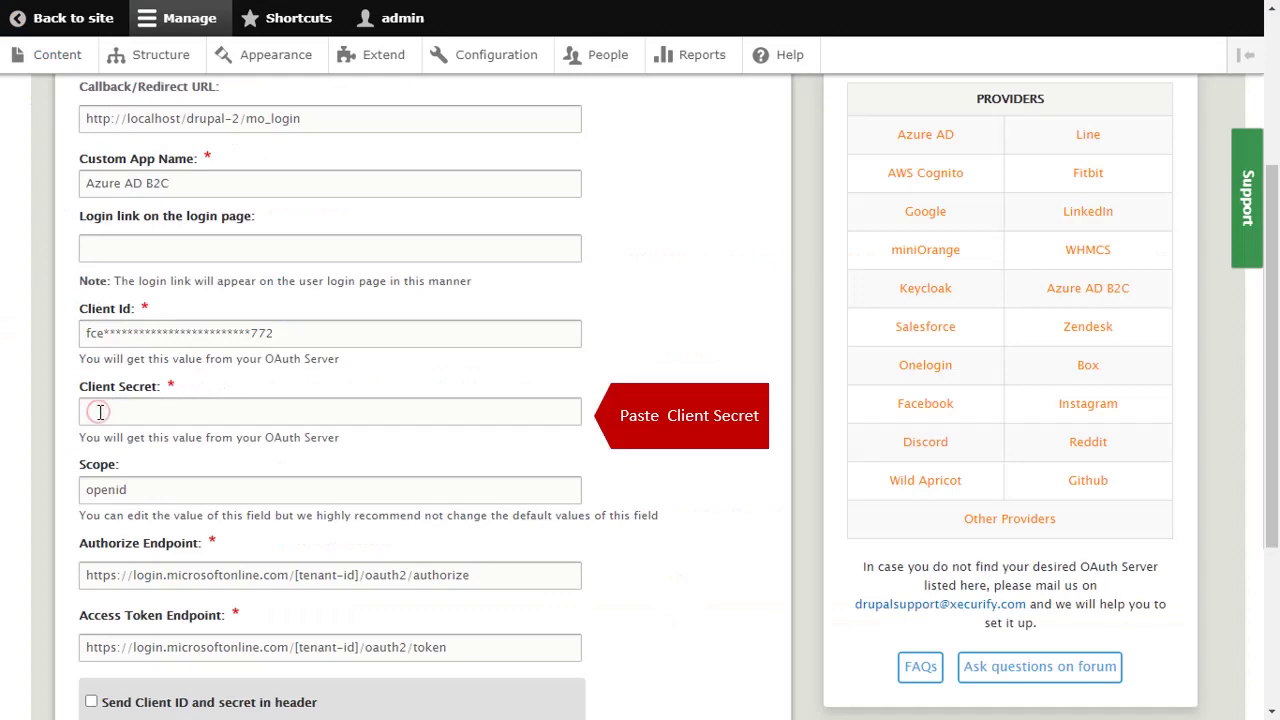
key(ctrl+v)
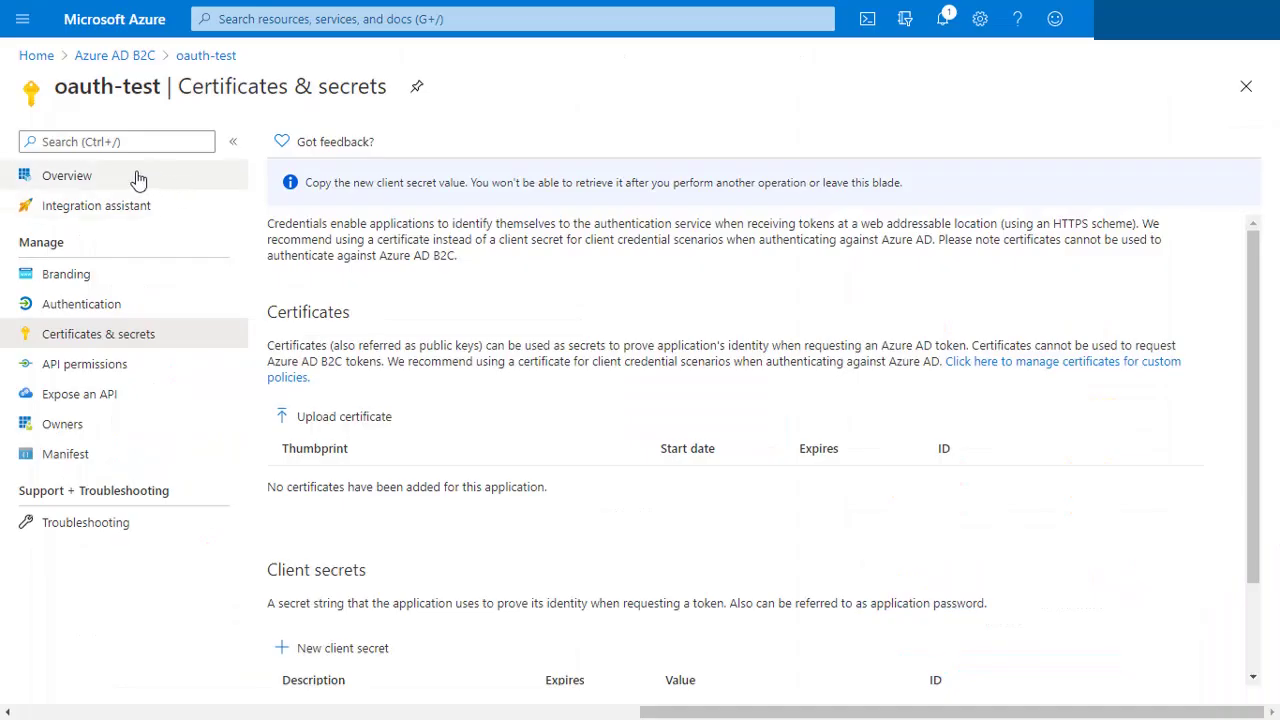
Step: Replace Drupal's Authorize Endpoint with the B2C authorization endpoint URL from oauth-test's Endpoints
click(78, 186)
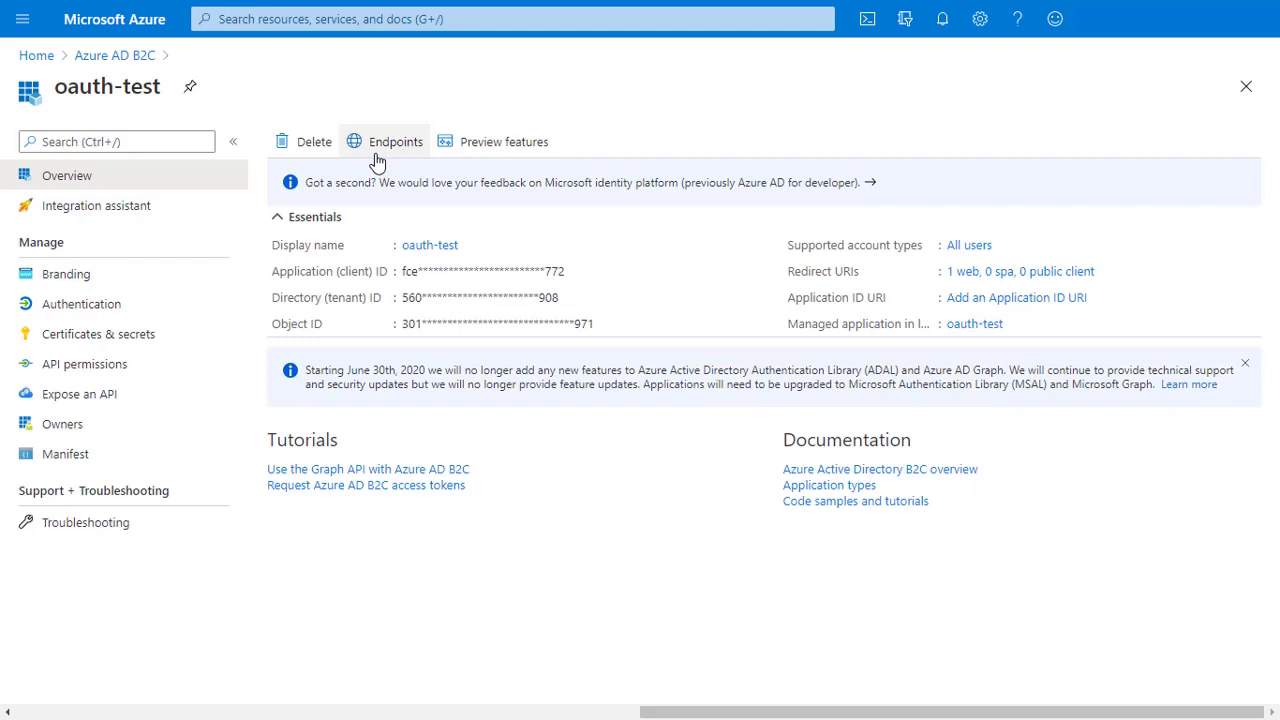
click(390, 145)
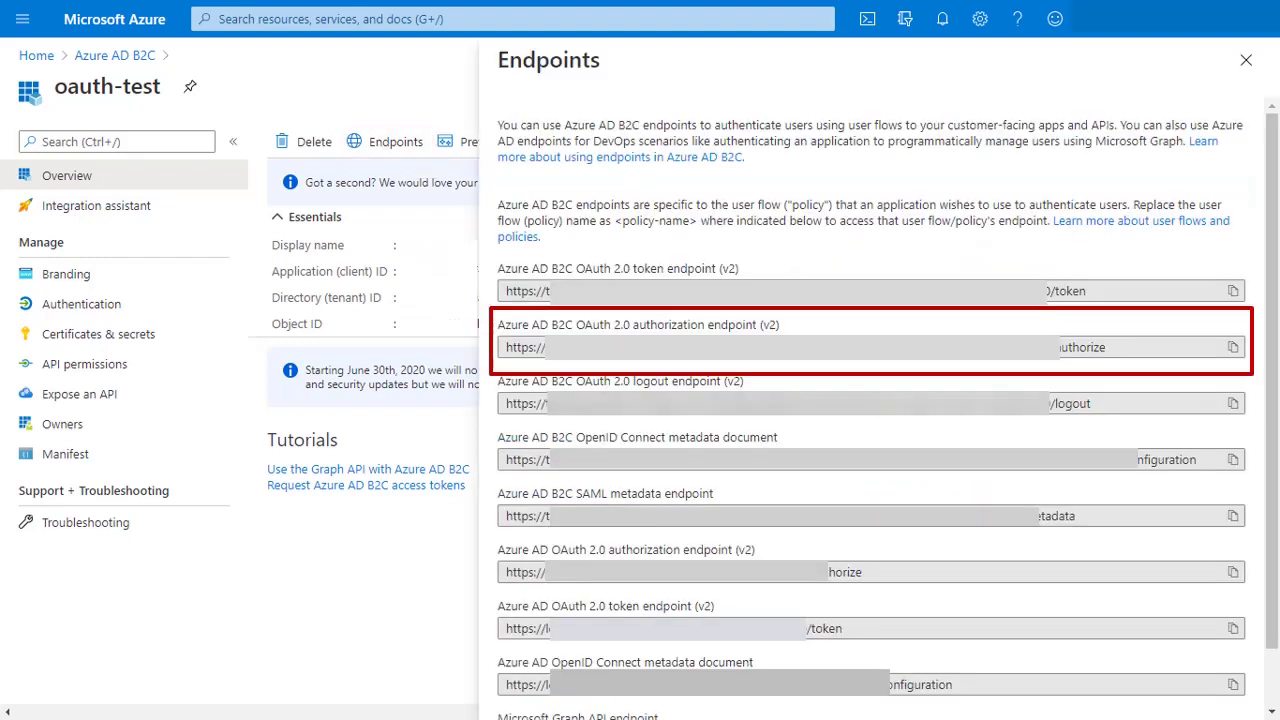
click(1233, 347)
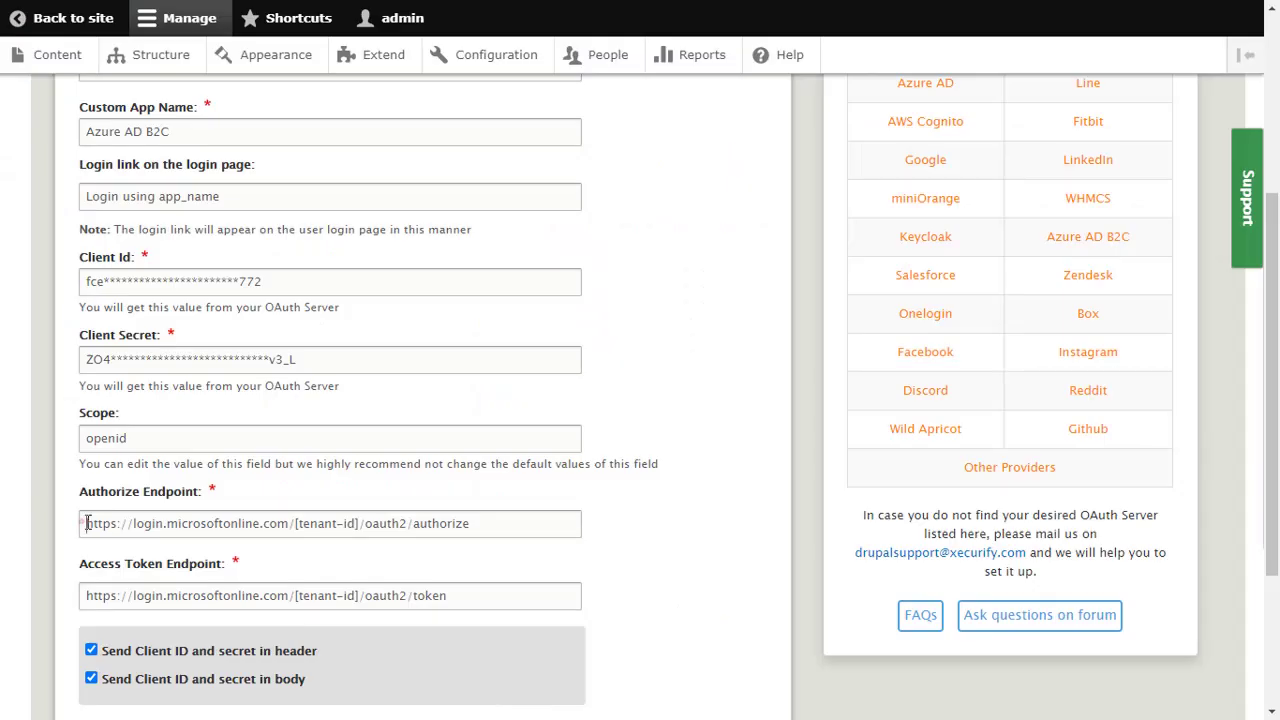
drag(86, 523, 477, 527)
key(ctrl+v)
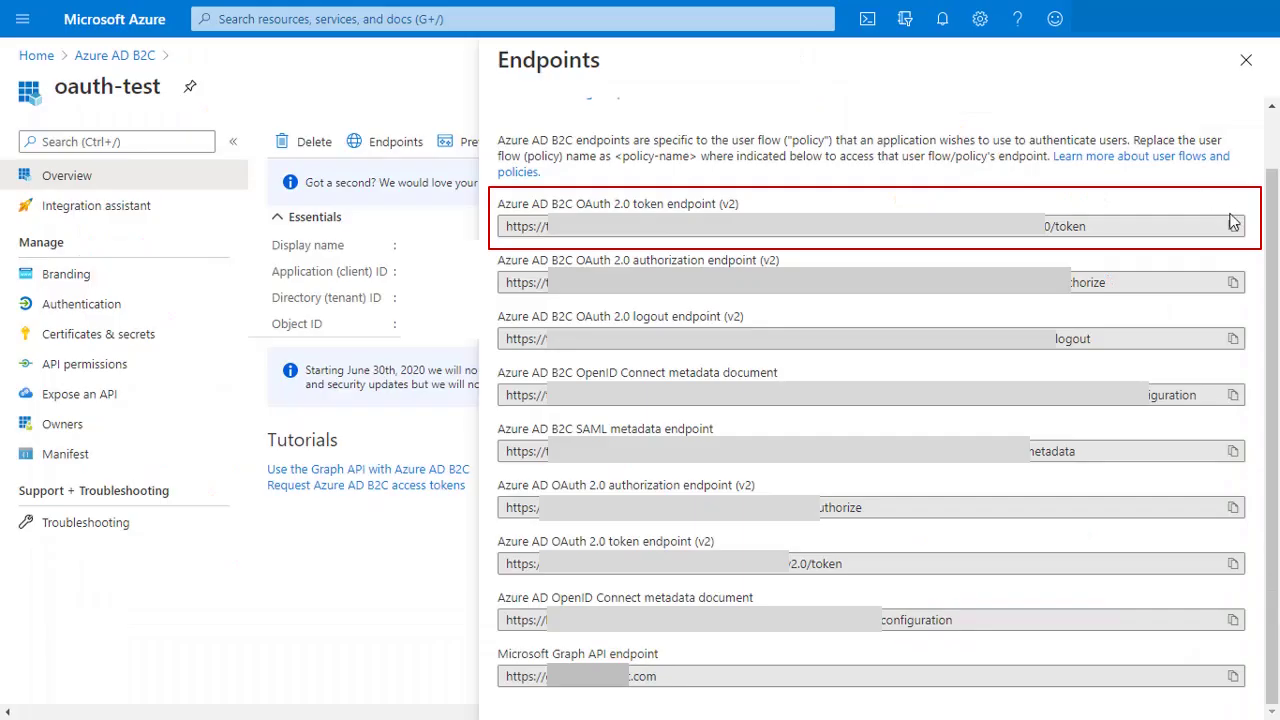
Step: Replace Drupal's Access Token Endpoint with the B2C token endpoint URL, then return to App registrations
click(1234, 227)
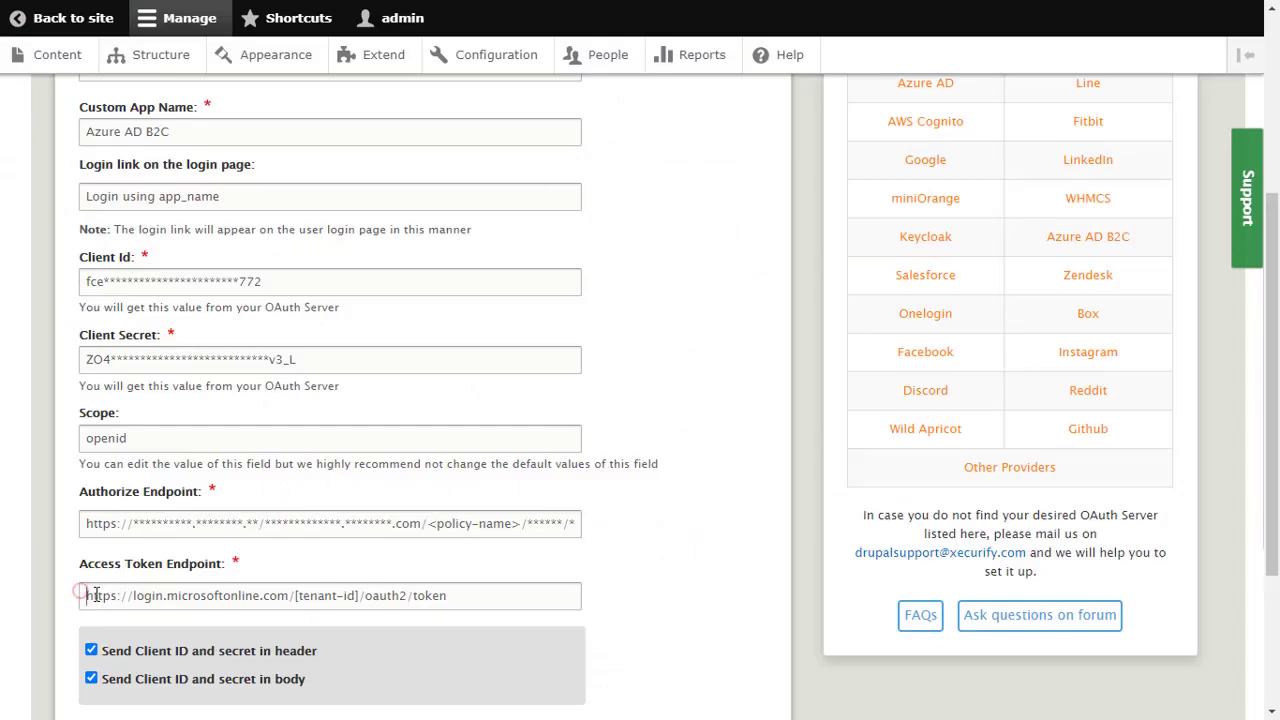
drag(84, 595, 450, 605)
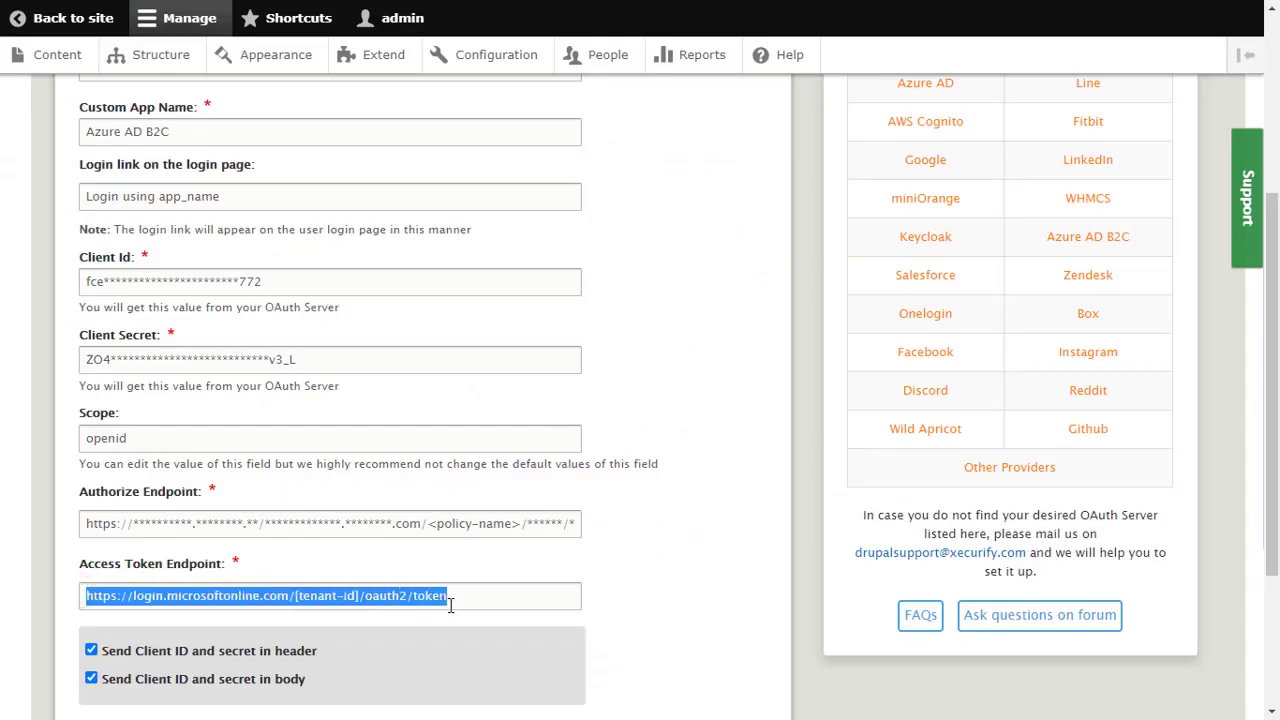
key(ctrl+v)
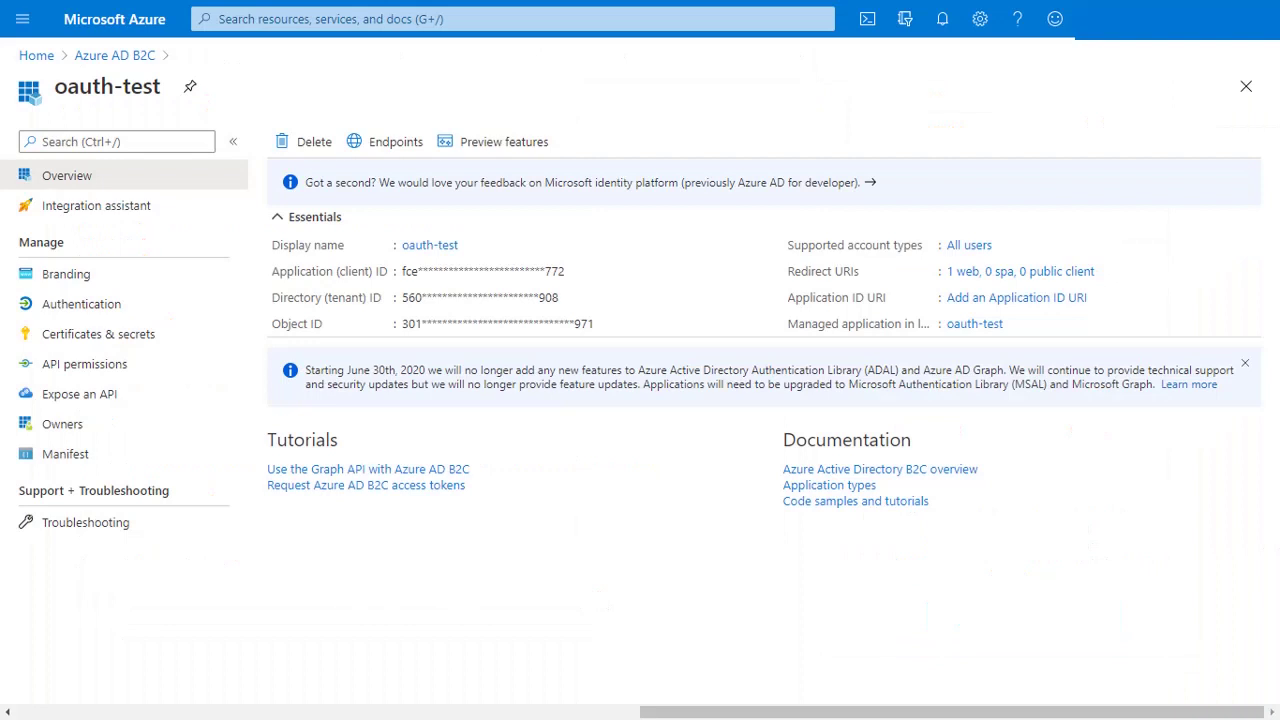
click(115, 56)
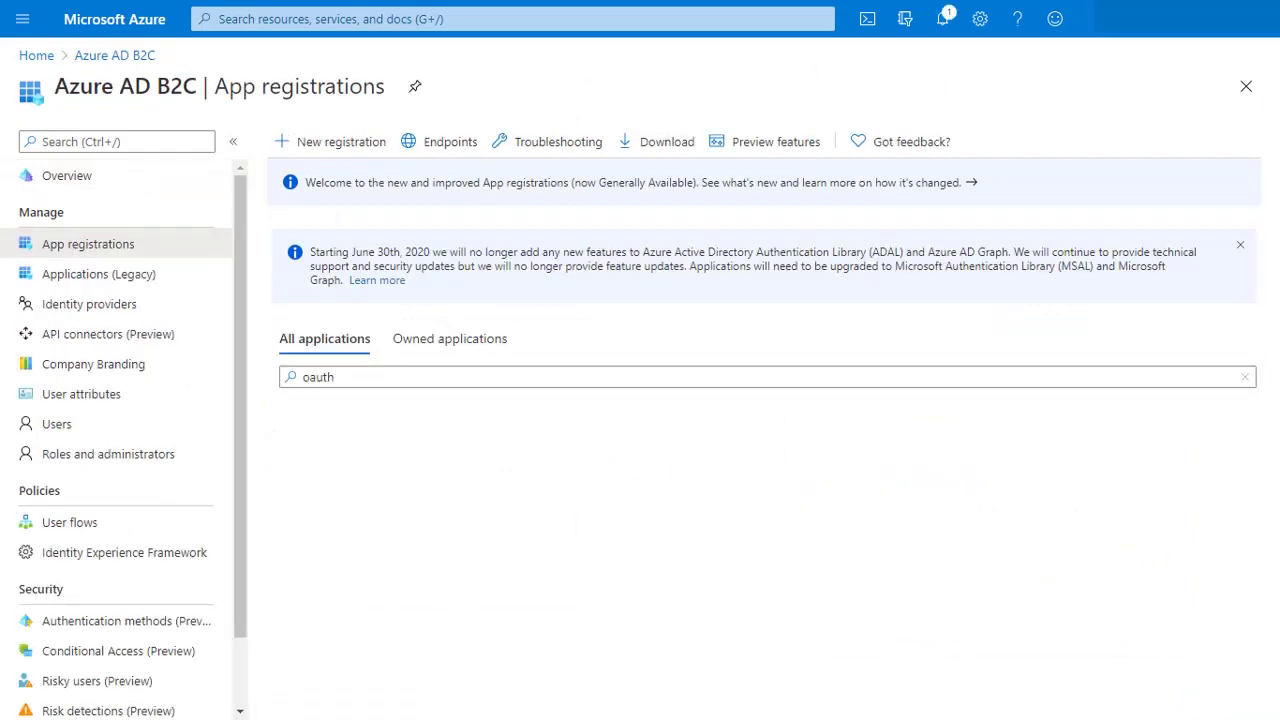
Step: Start a new Sign up and sign in user flow, Standard version
click(68, 526)
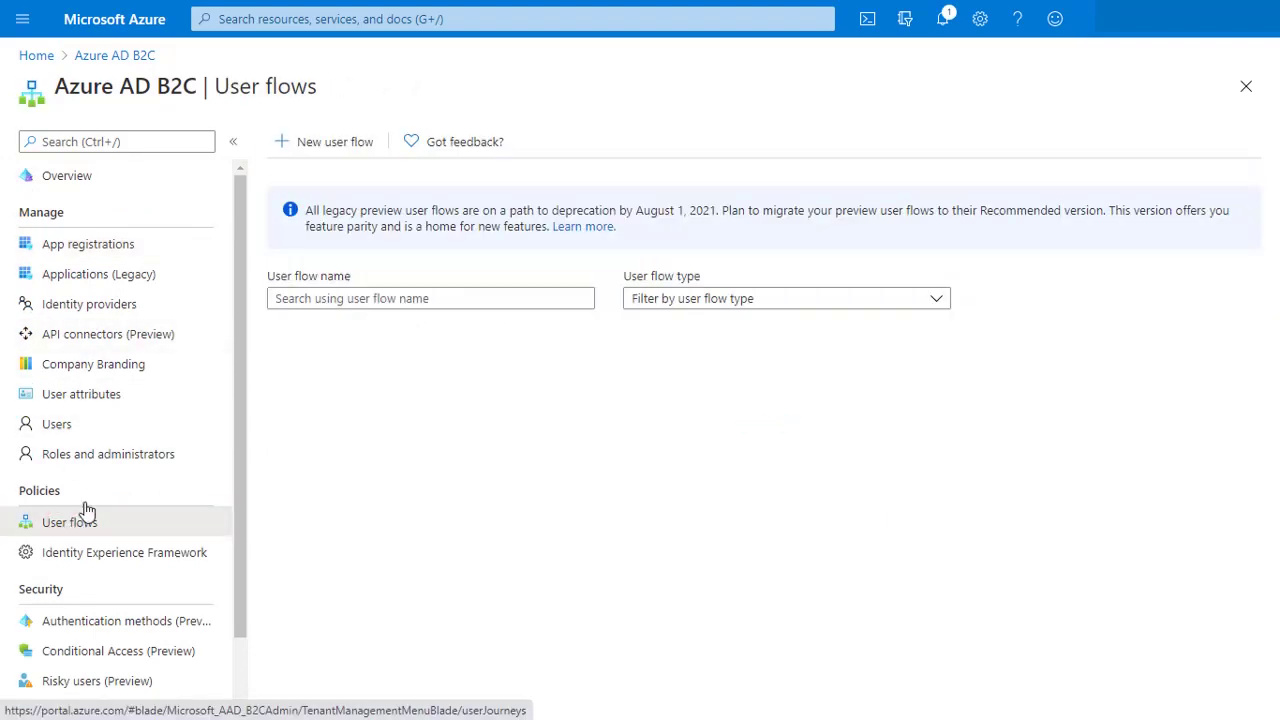
click(315, 143)
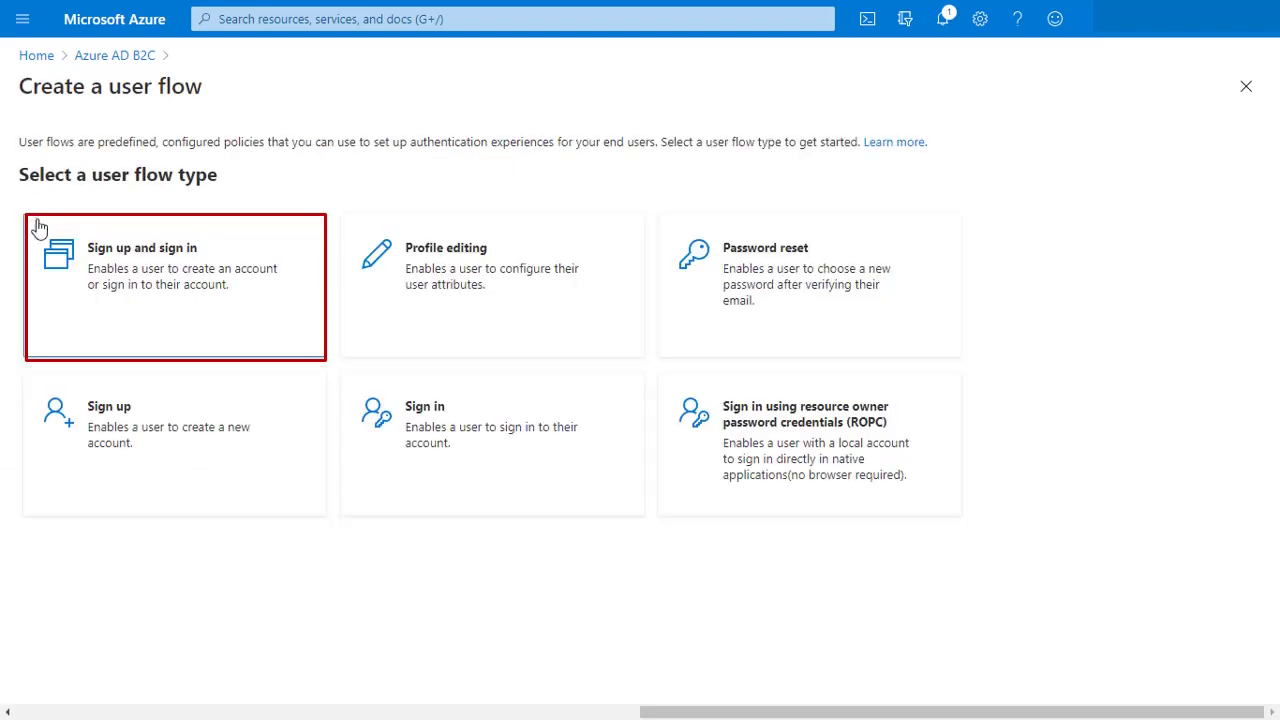
click(136, 312)
click(415, 645)
scroll(412, 646, down, 1)
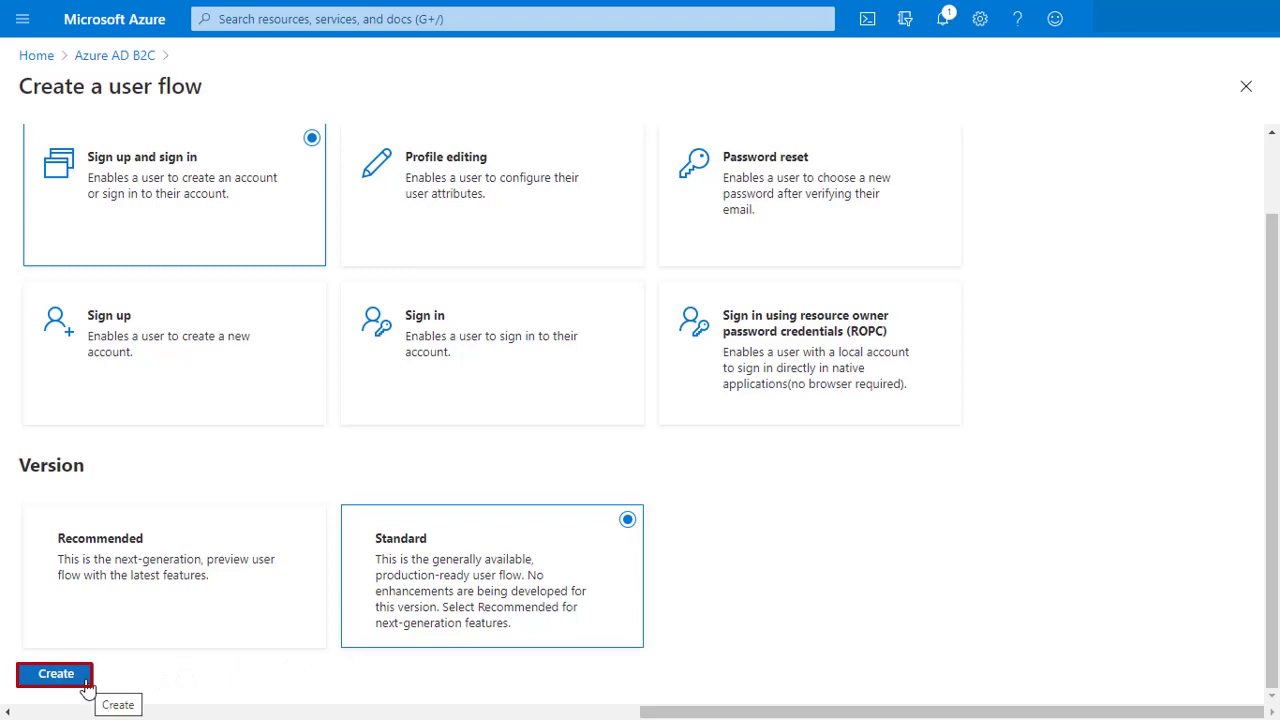
click(64, 678)
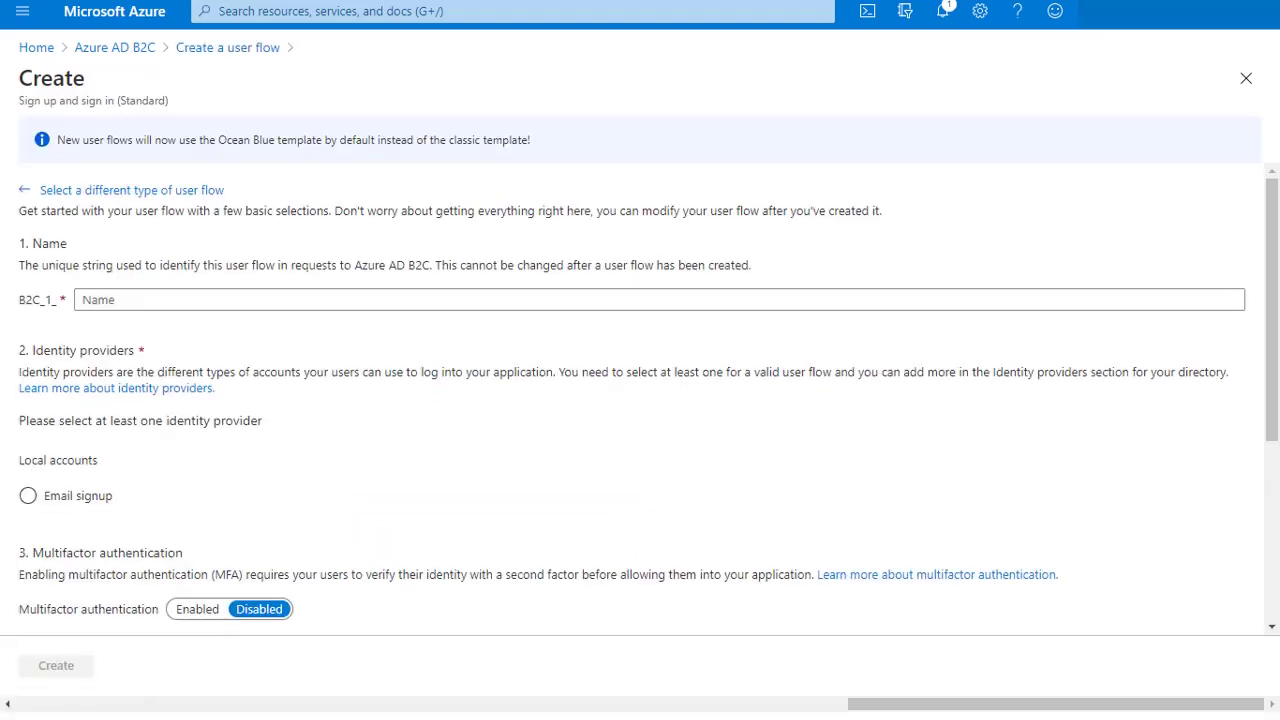
Step: Name the user flow Azure_test, enable Email signup, and create it
click(110, 299)
text(Azure_test)
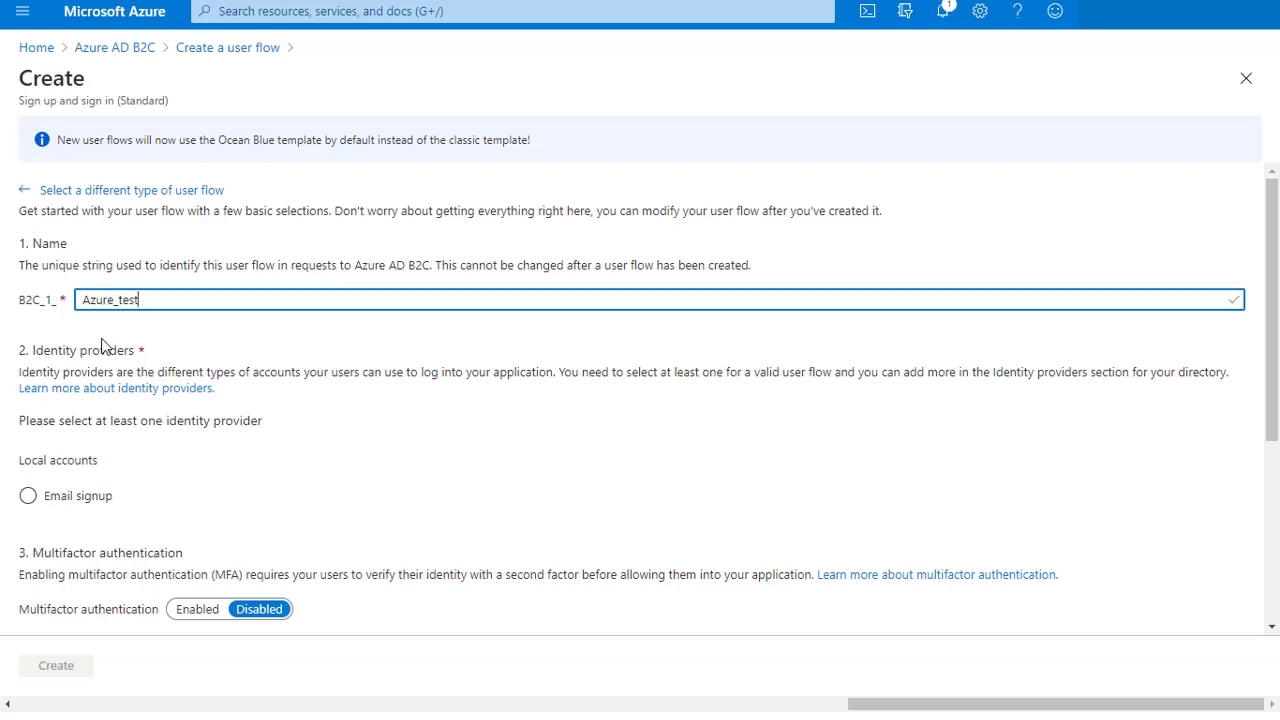
click(29, 496)
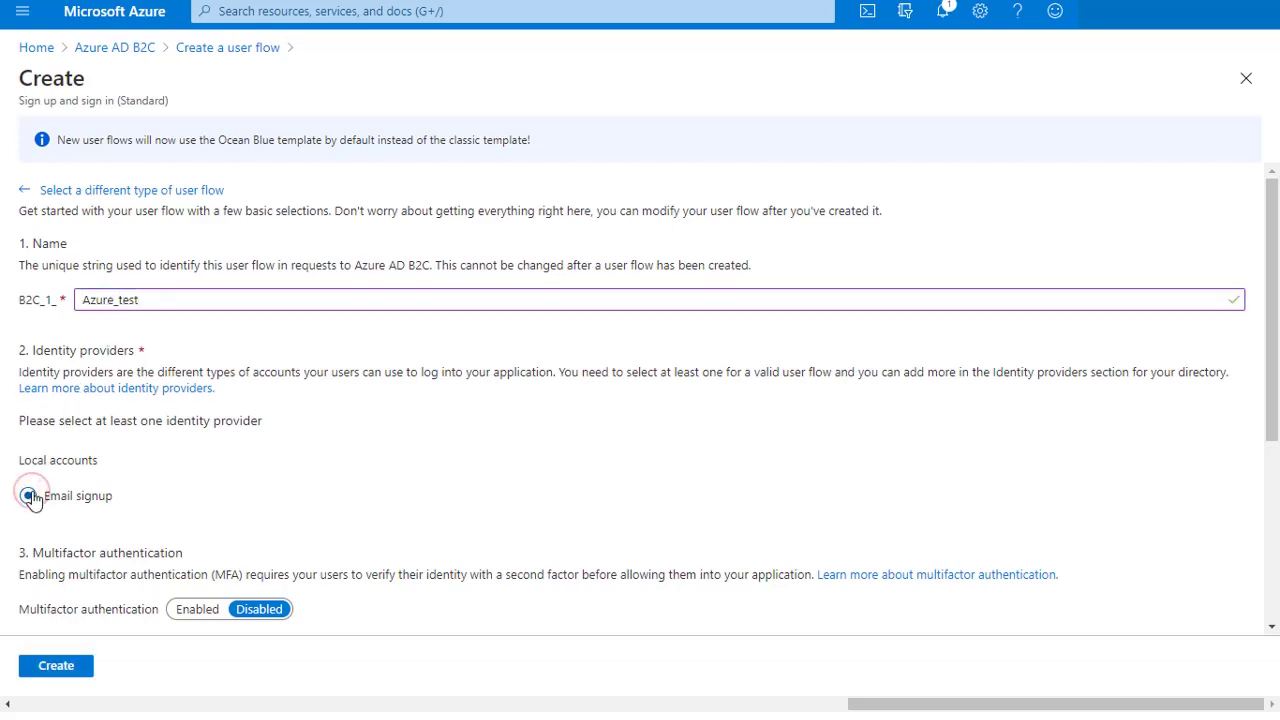
click(41, 660)
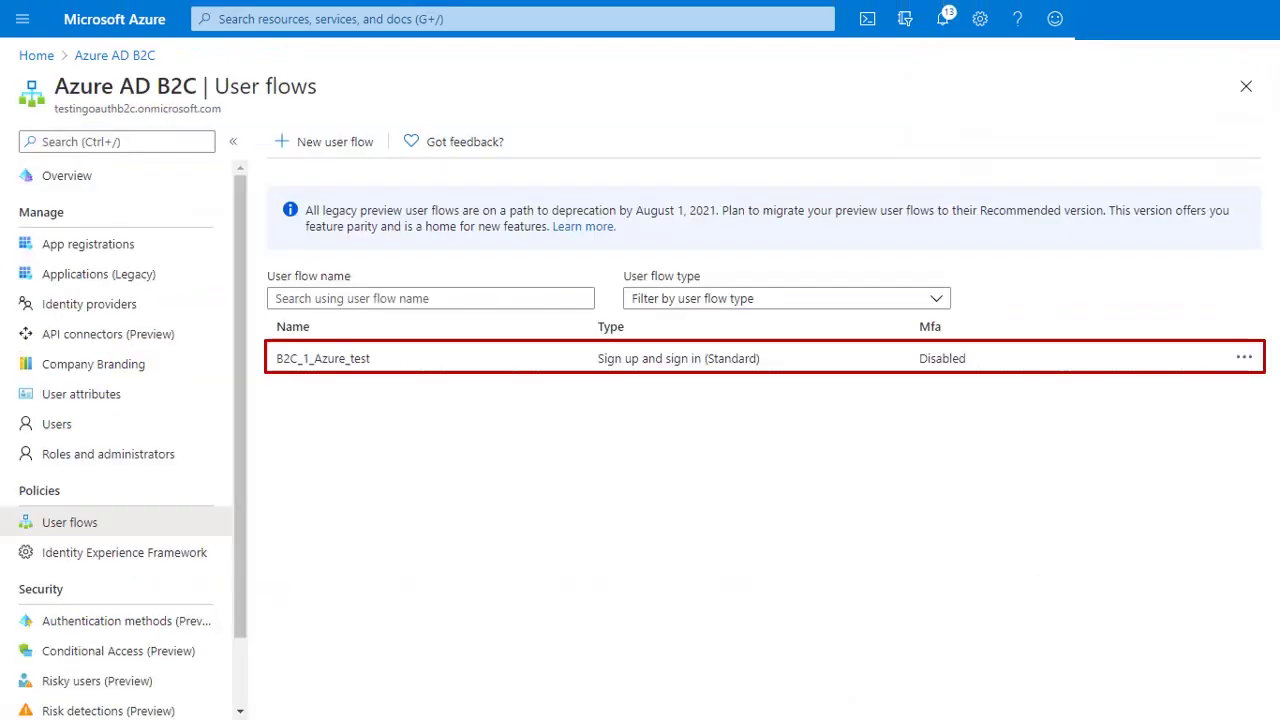
Step: Put B2C_1_Azure_test in place of <policy-name> in both endpoint URLs and save the configuration
drag(394, 371, 282, 364)
key(ctrl+c)
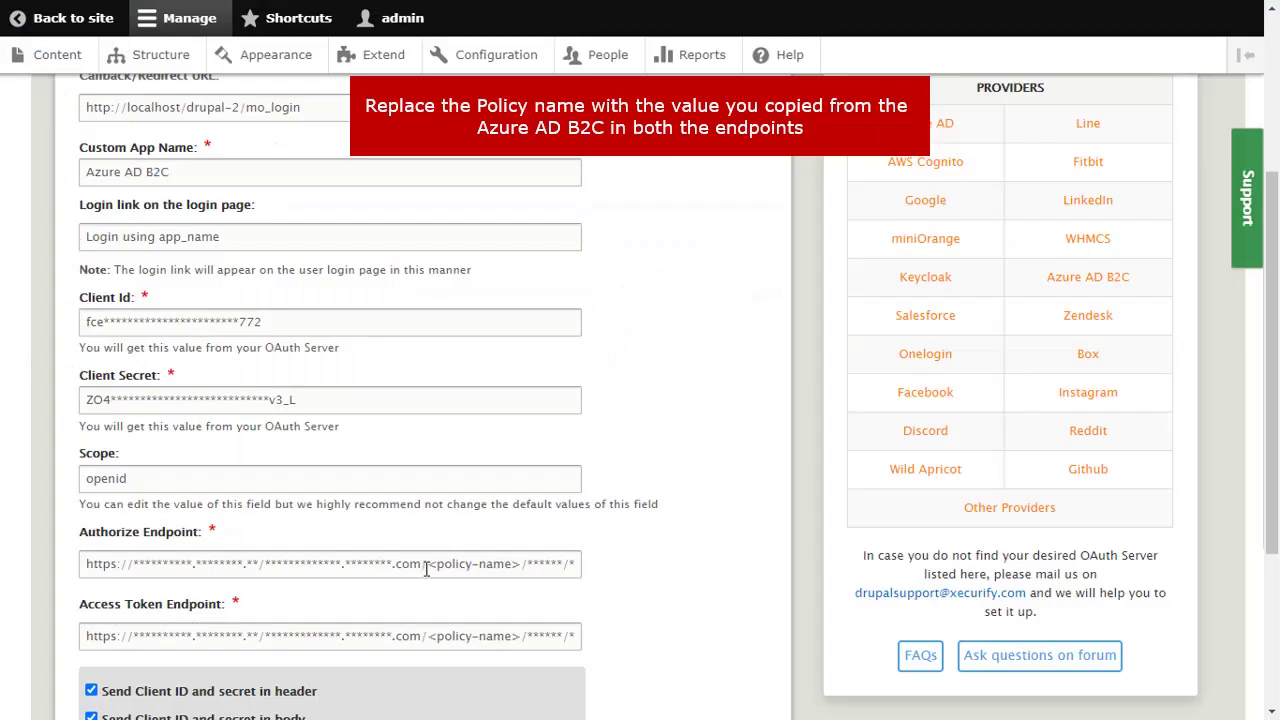
drag(426, 568, 520, 570)
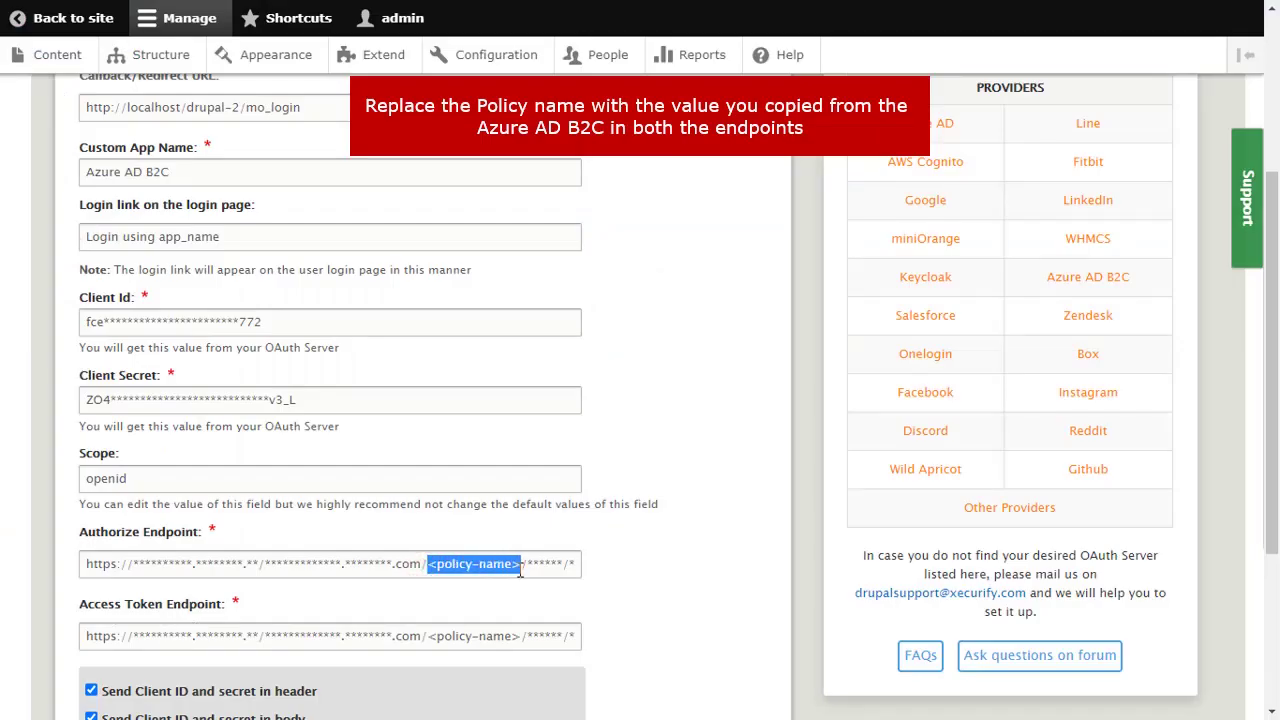
key(ctrl+v)
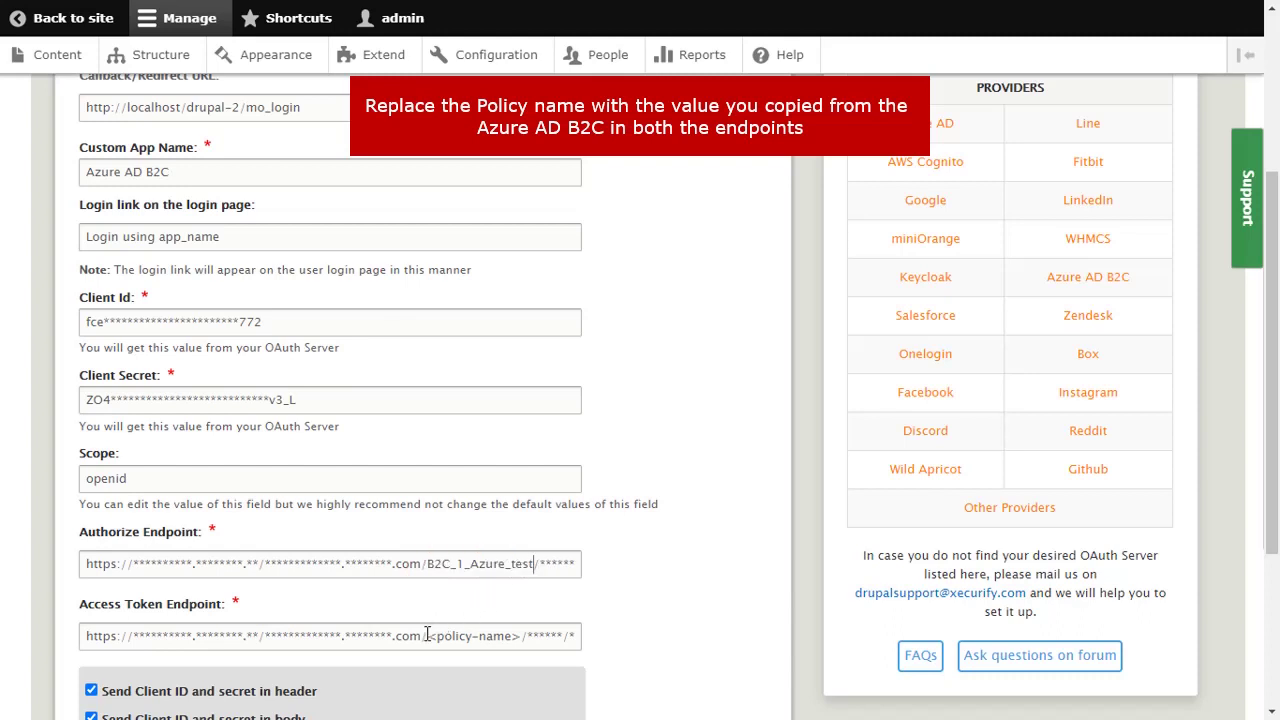
drag(427, 635, 519, 632)
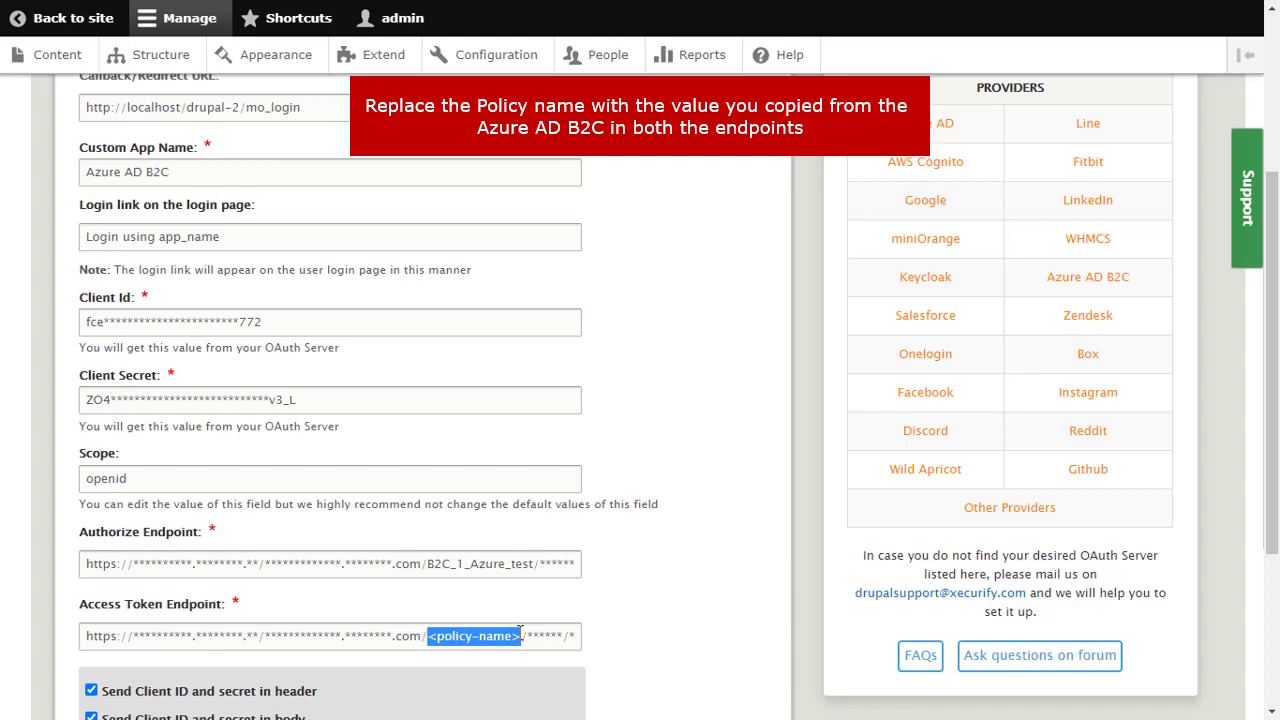
key(ctrl+v)
scroll(415, 635, down, 3)
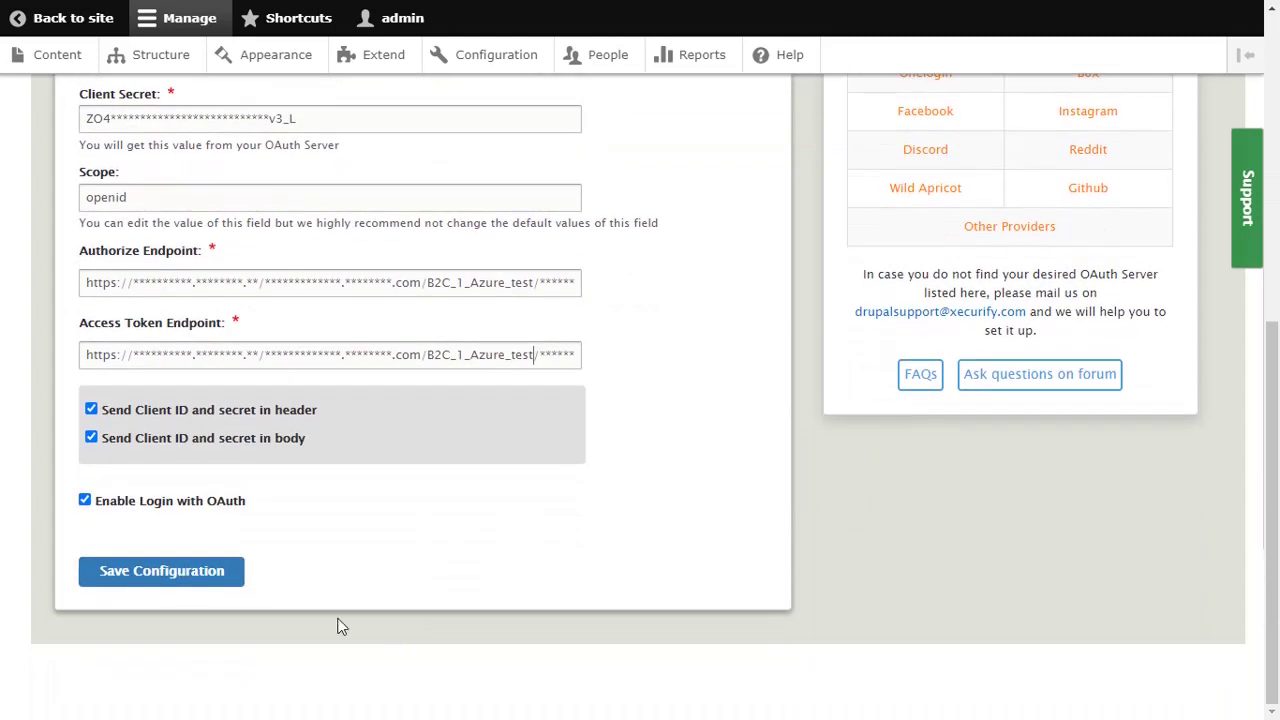
click(175, 575)
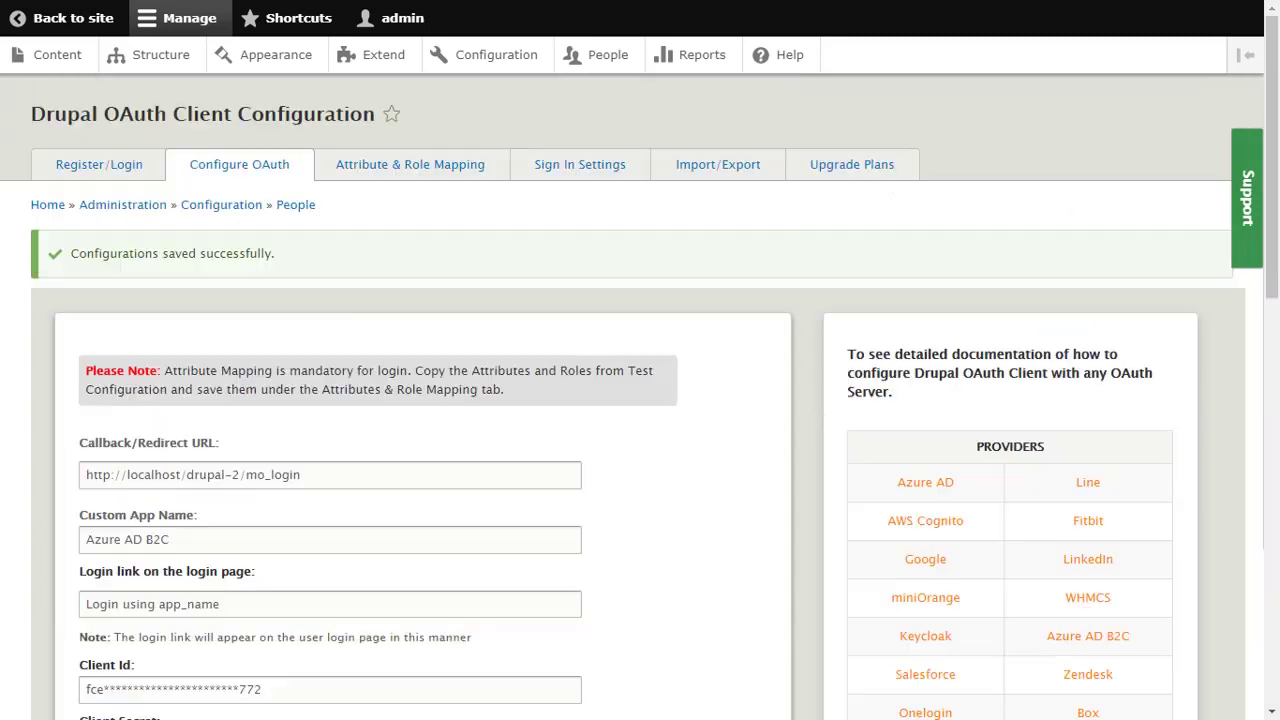
scroll(336, 290, down, 7)
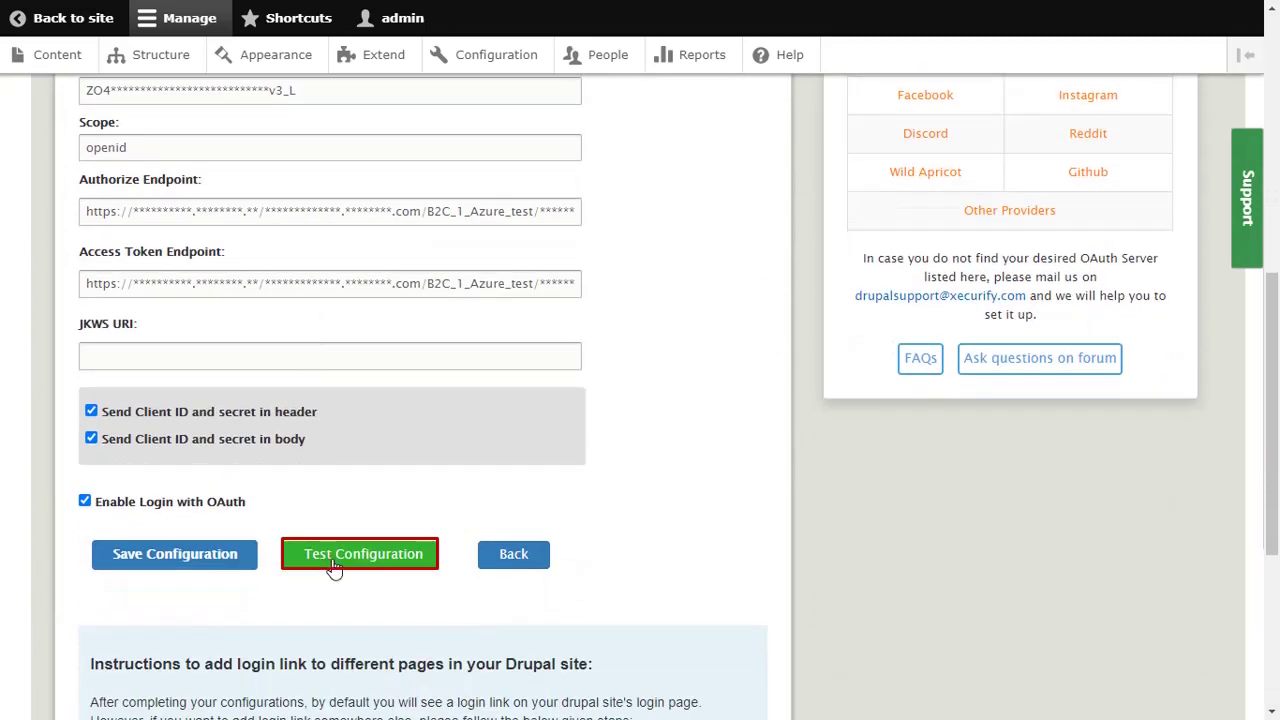
Step: Run Test Configuration, sign in with the test account e-mail and password, then open Attribute/Role Mapping
click(334, 564)
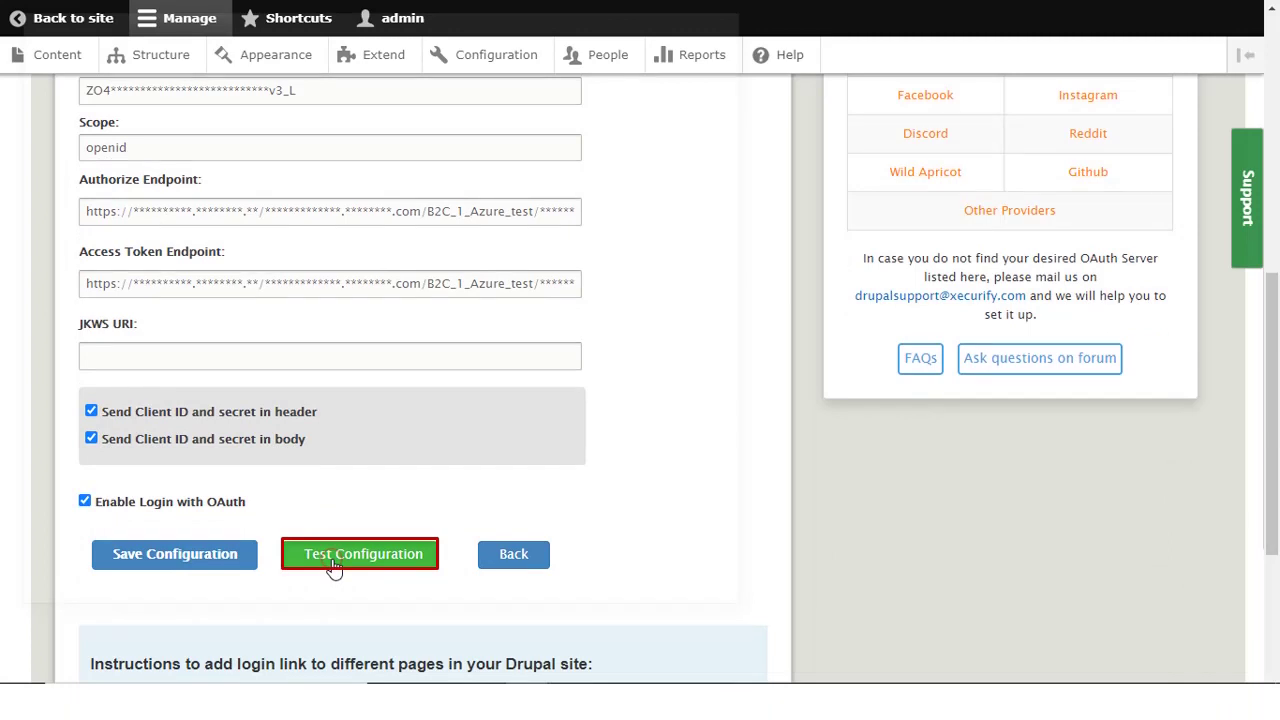
click(354, 311)
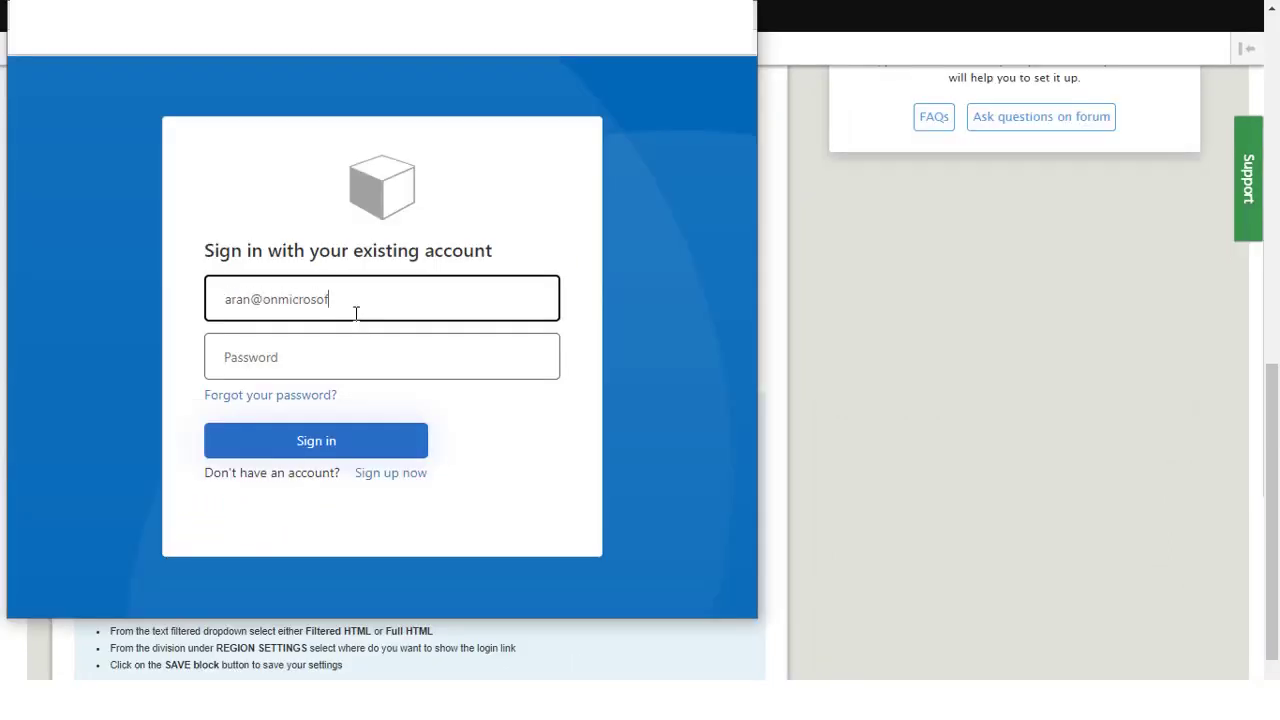
click(342, 352)
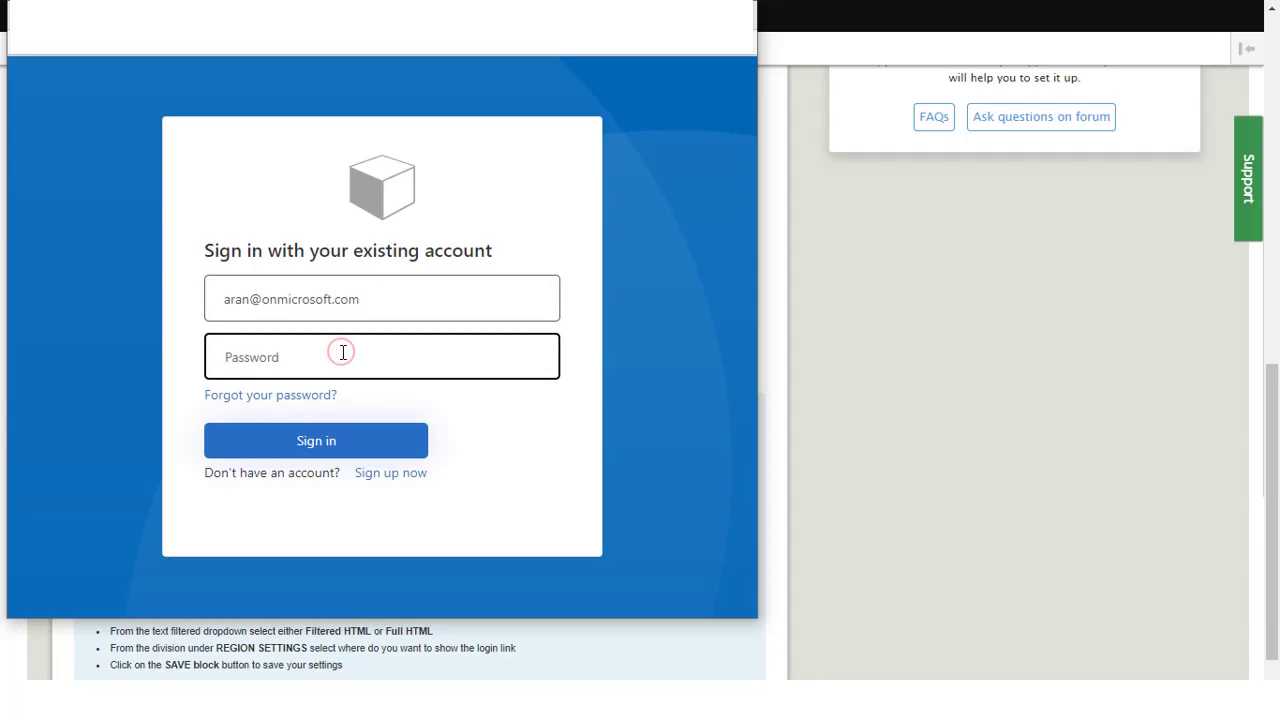
text(••)
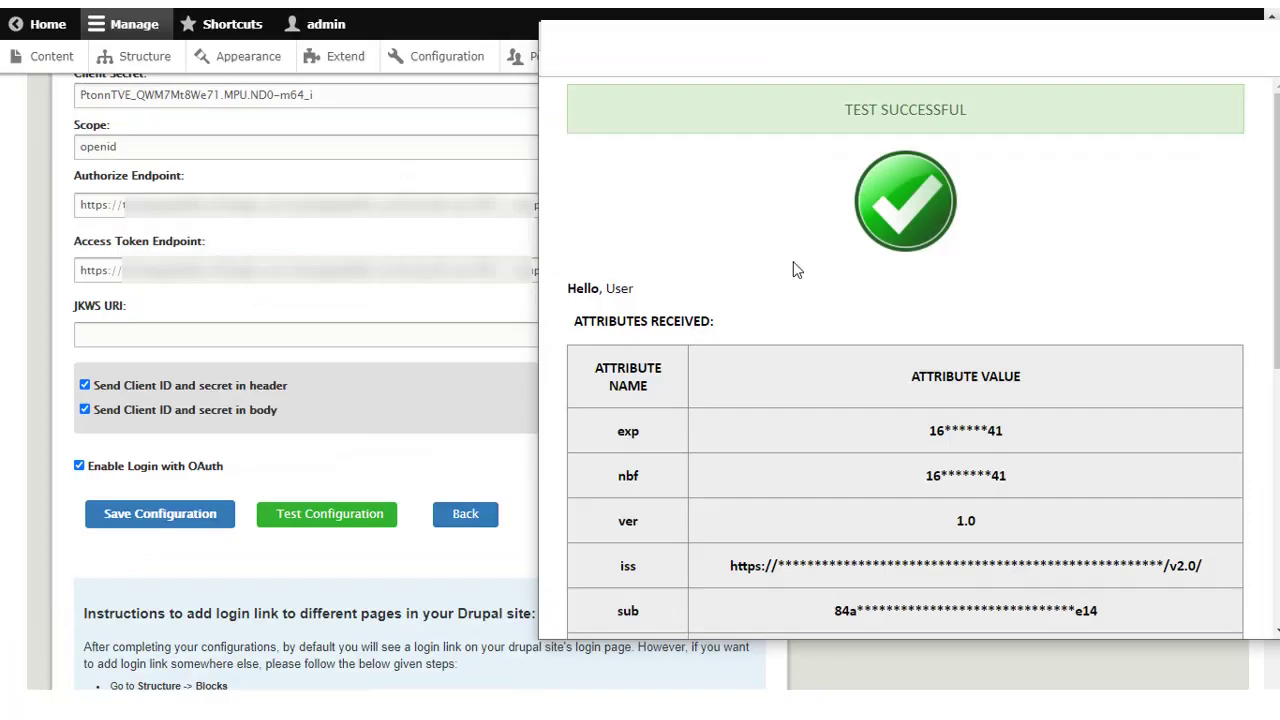
scroll(796, 270, down, 5)
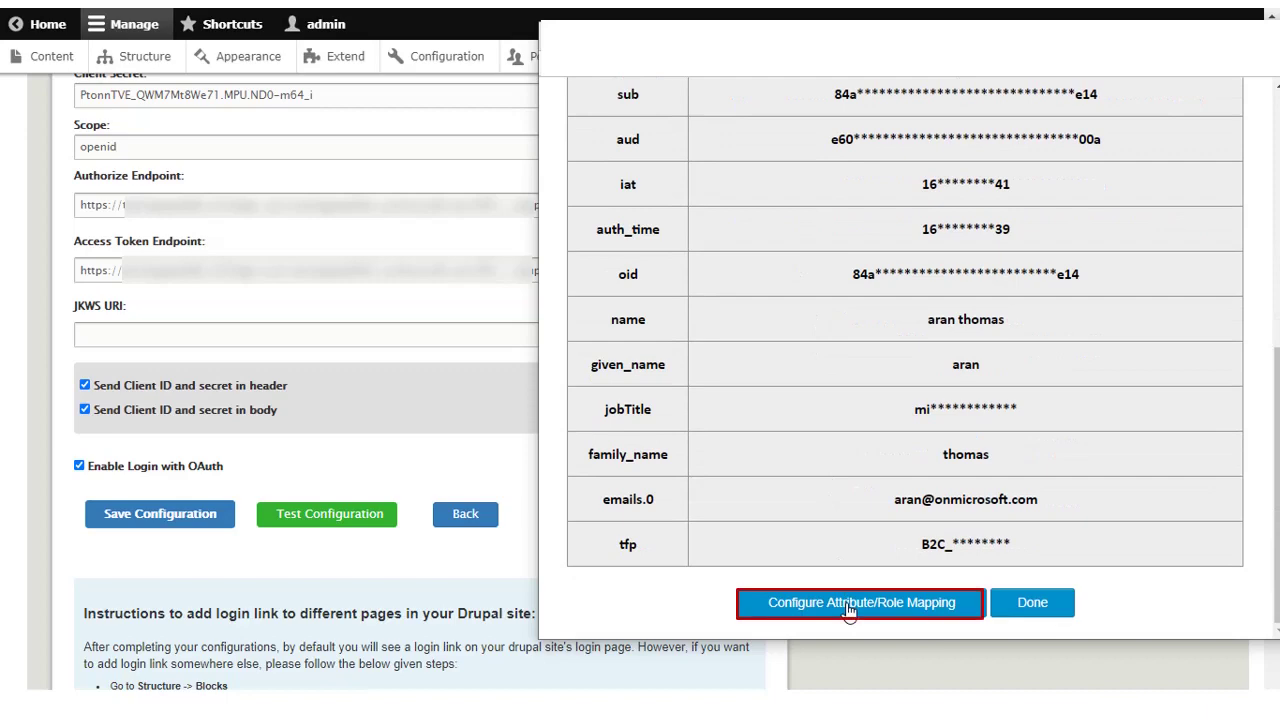
click(848, 603)
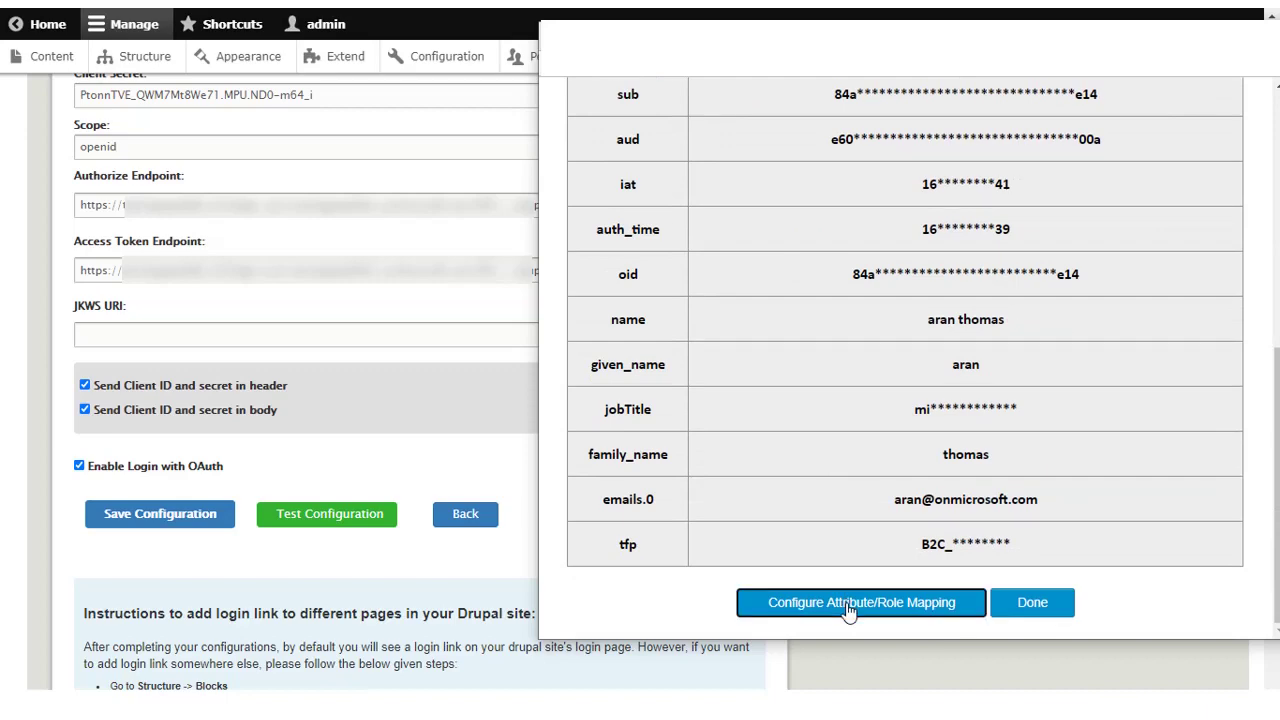
scroll(958, 503, down, 4)
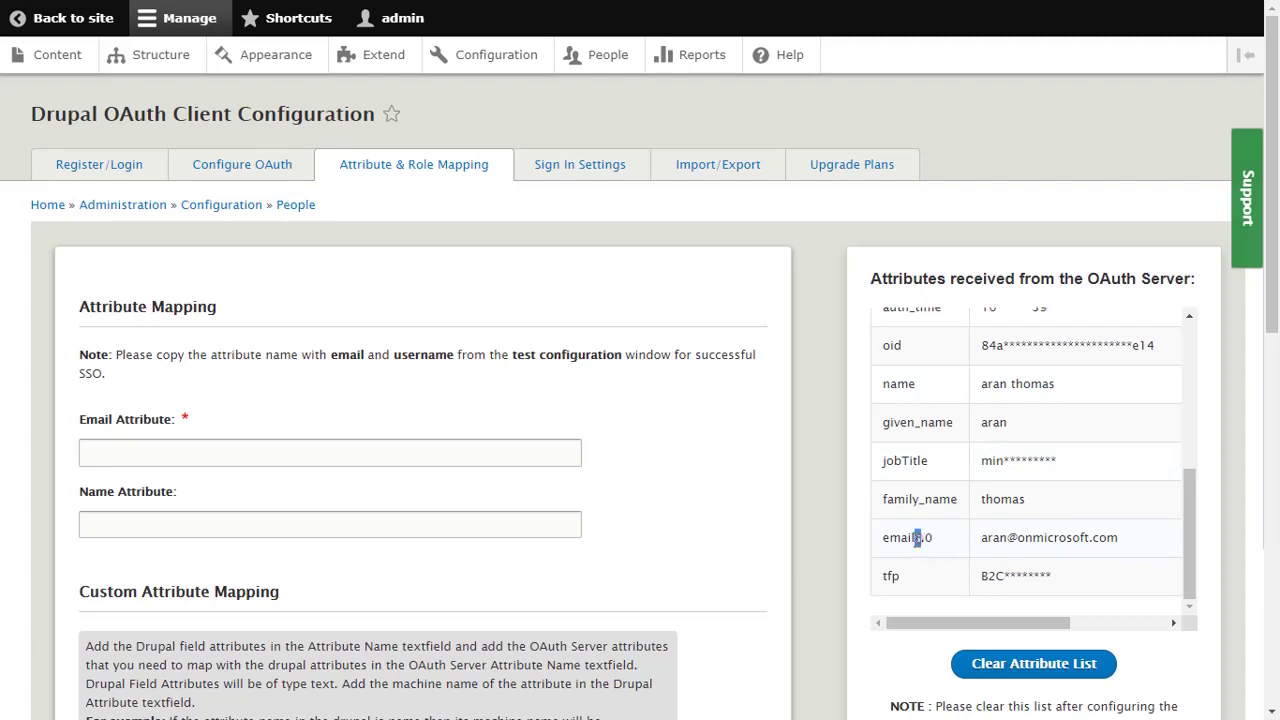
Step: Set Email Attribute to emails and Name Attribute to given_name, then save the mapping
drag(917, 539, 883, 540)
key(ctrl+c)
click(100, 456)
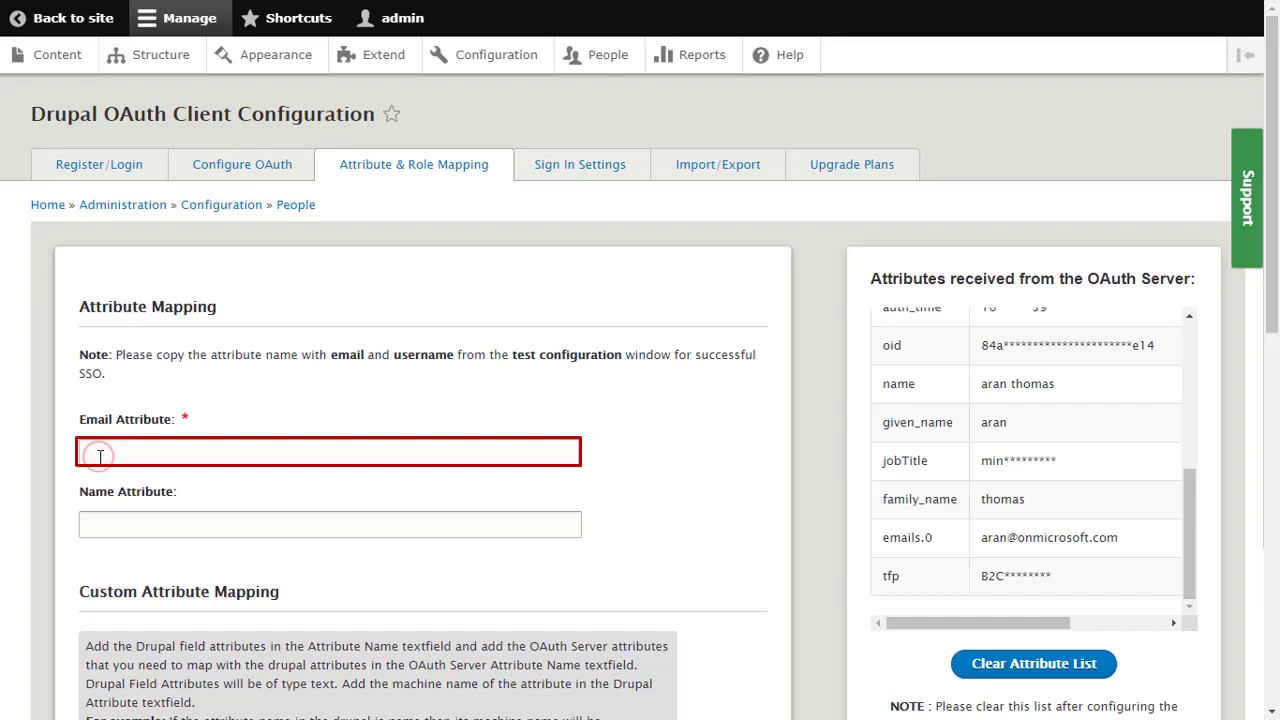
key(ctrl+v)
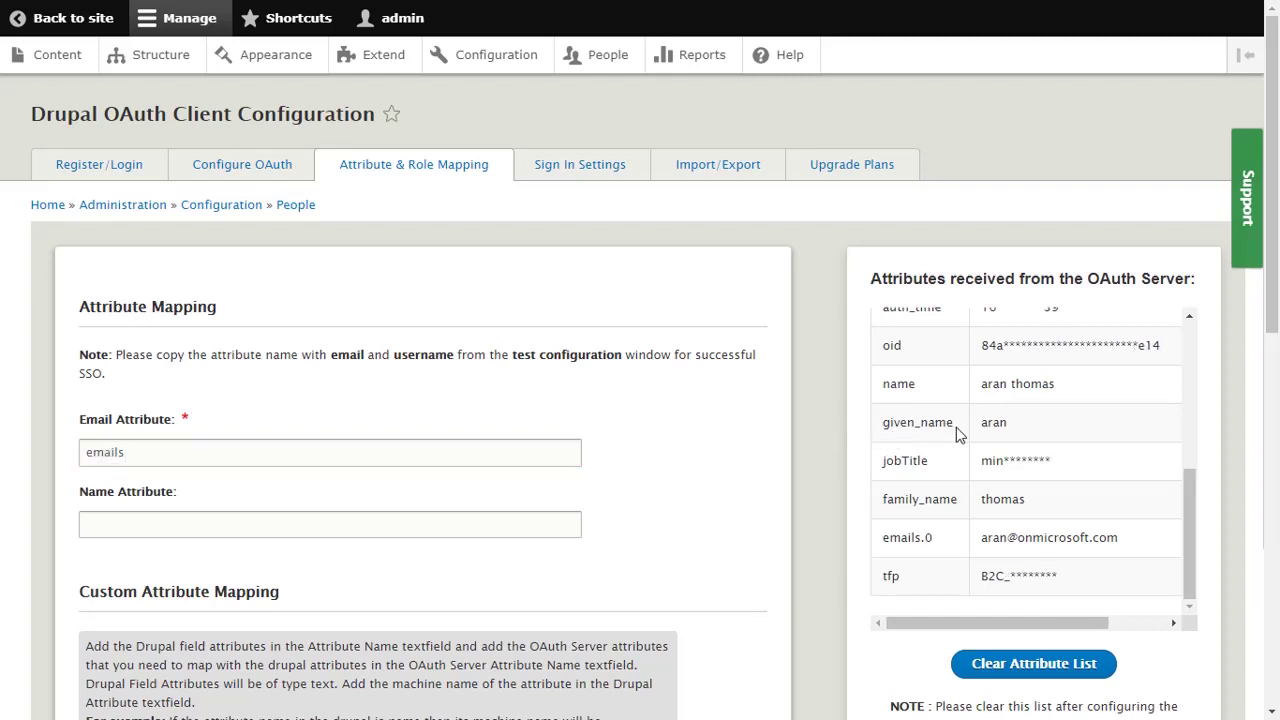
drag(956, 430, 882, 428)
key(ctrl+c)
scroll(882, 428, down, 1)
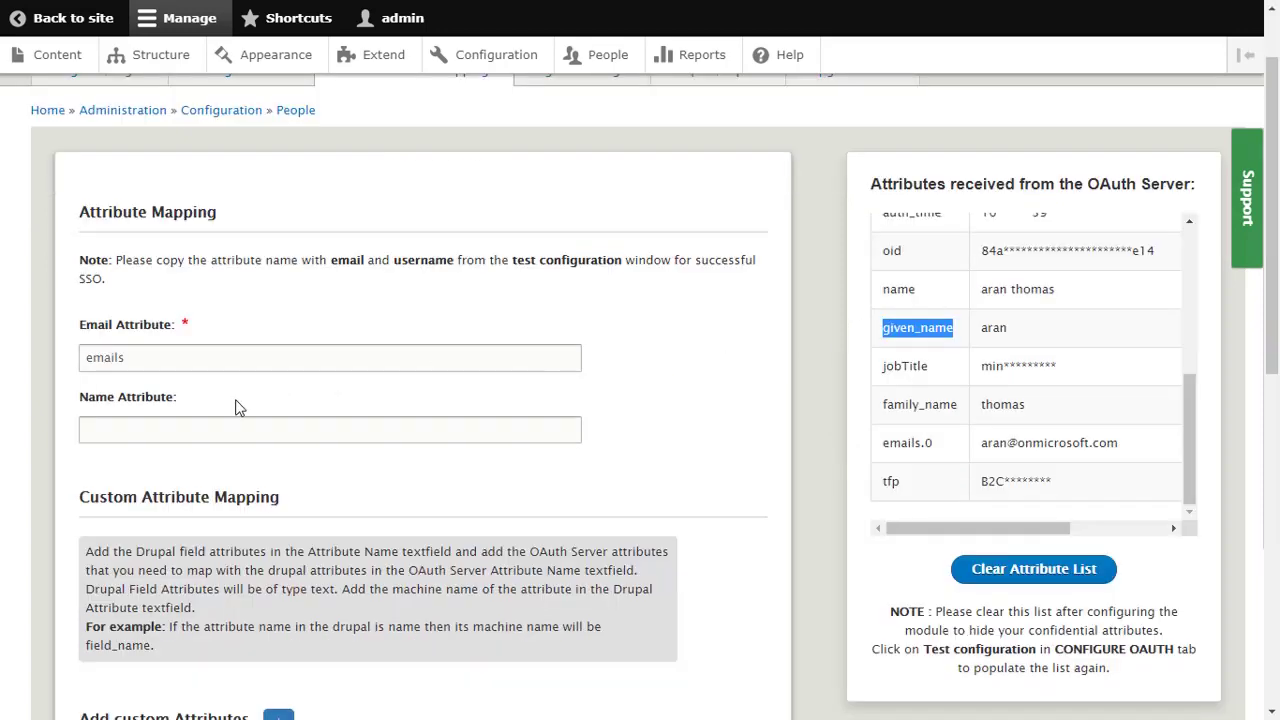
key(ctrl+v)
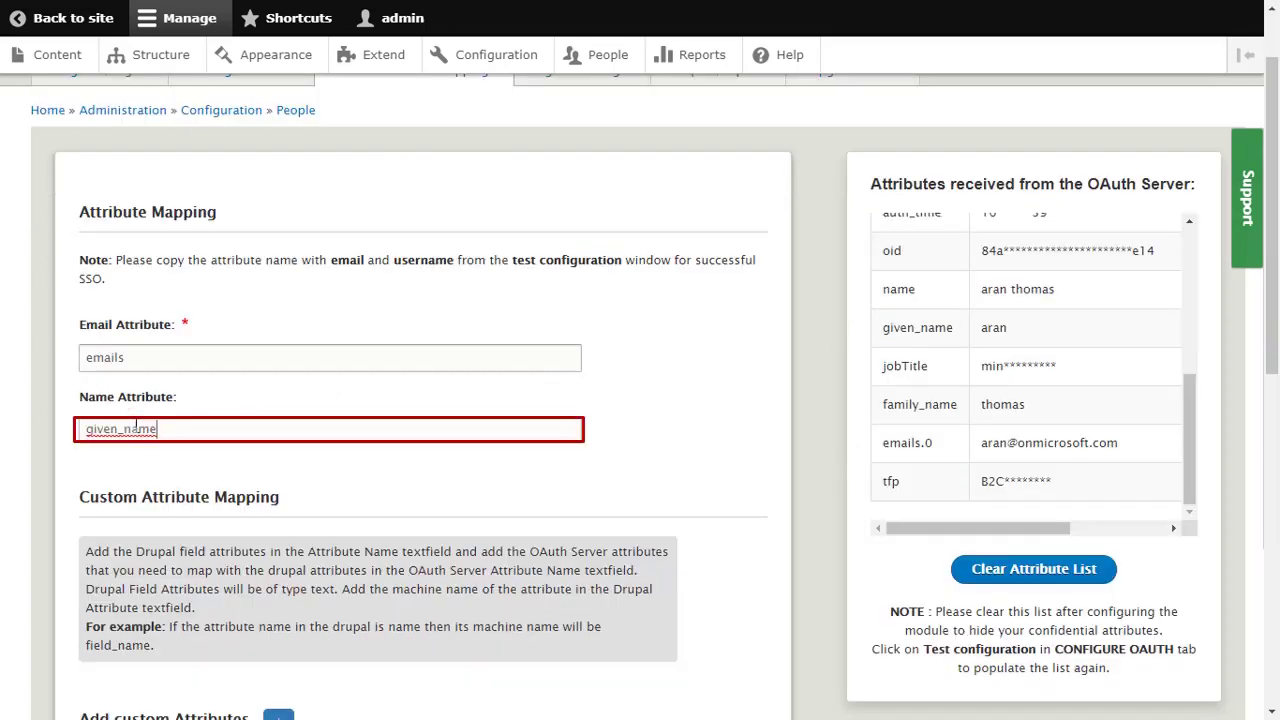
scroll(135, 426, down, 2)
scroll(135, 426, down, 6)
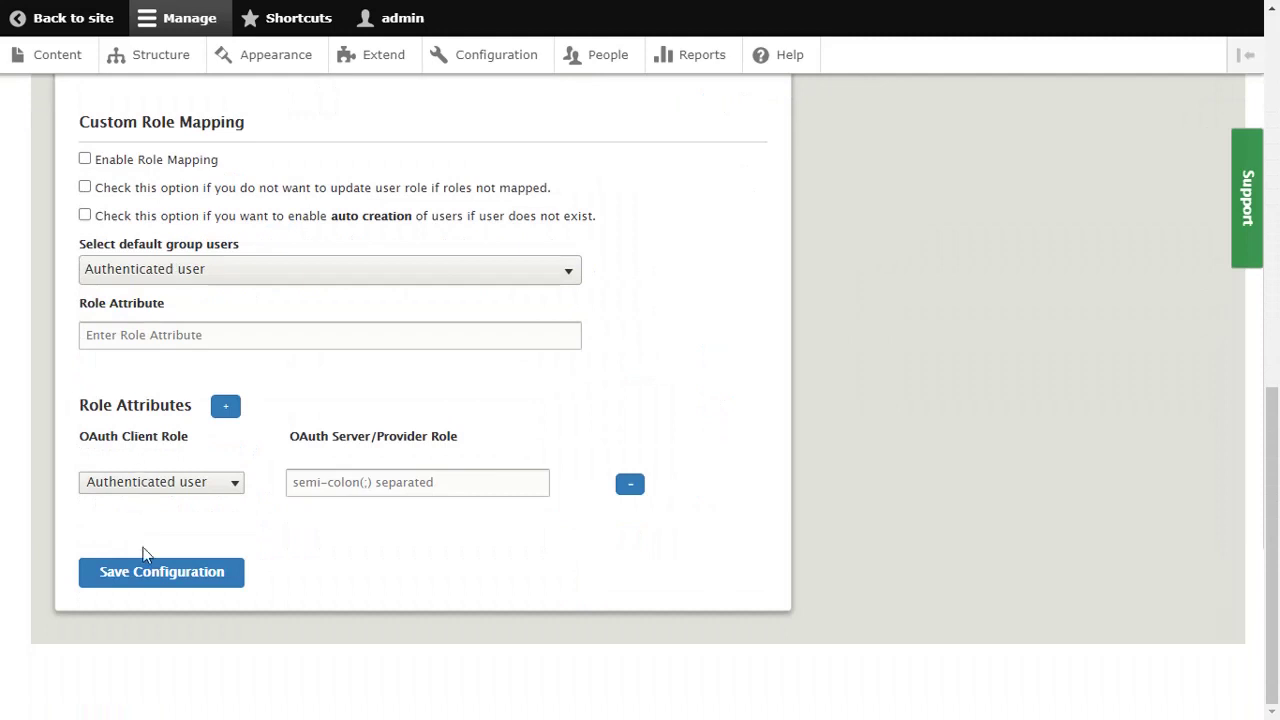
click(146, 575)
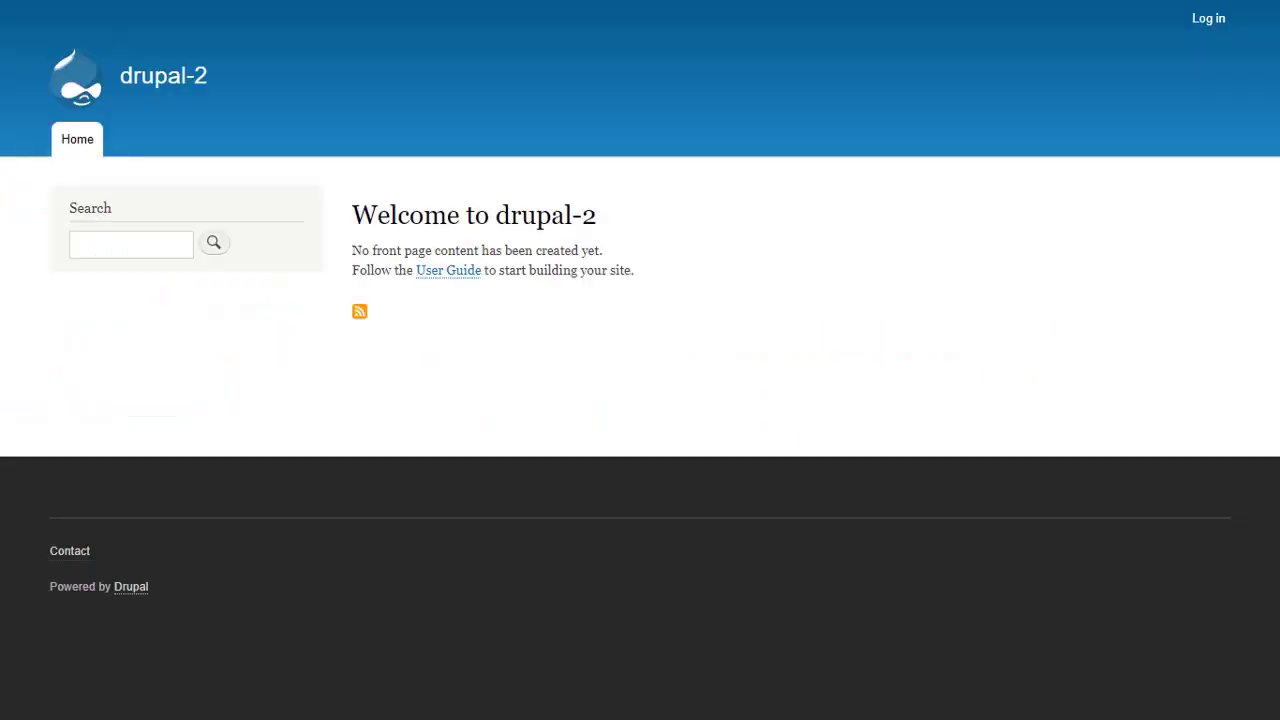
Step: From the front page, go to Log in and choose Login using Azure AD B2C
click(1205, 19)
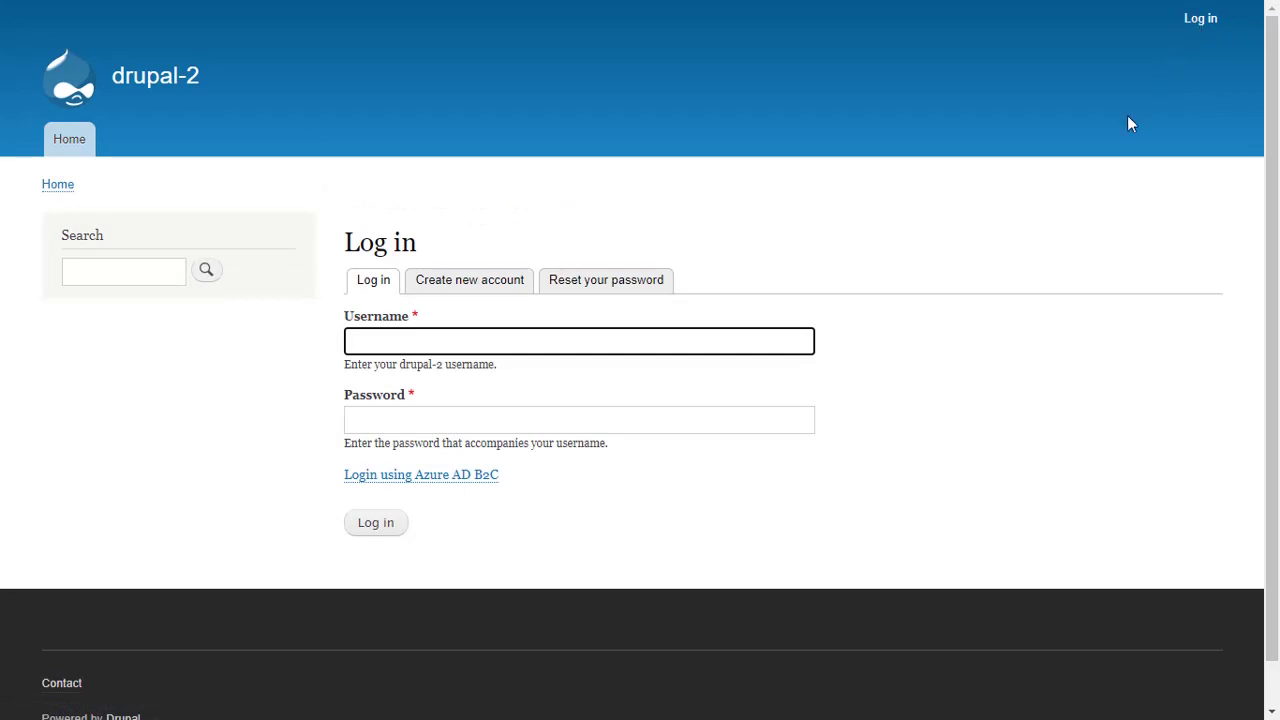
click(458, 484)
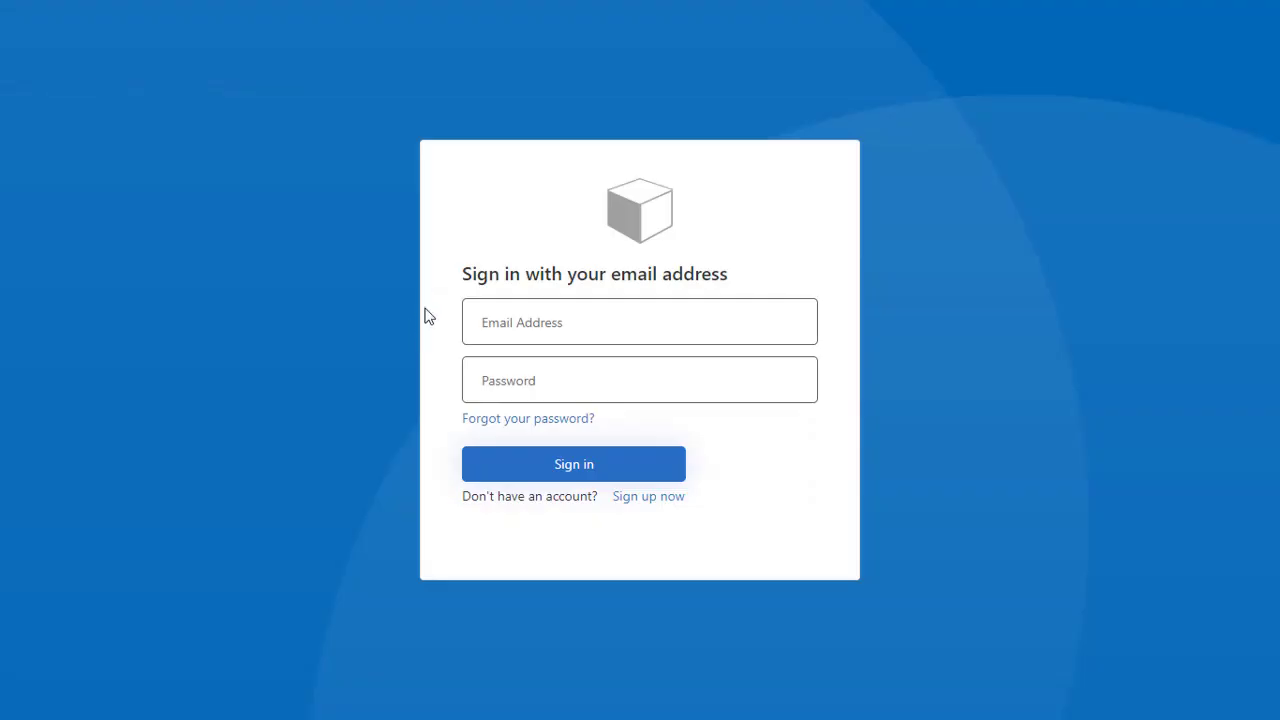
Step: Sign in on the Azure AD B2C page with the test account's e-mail and password
click(493, 318)
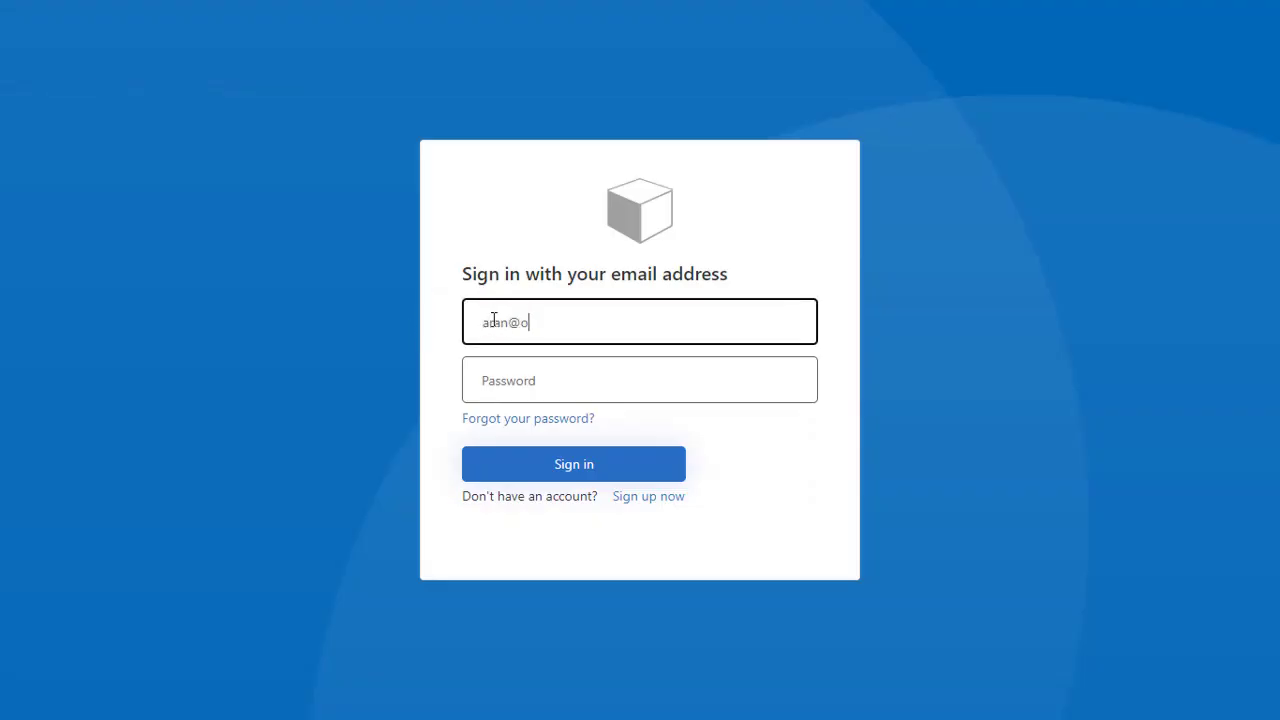
click(488, 376)
text(**********)
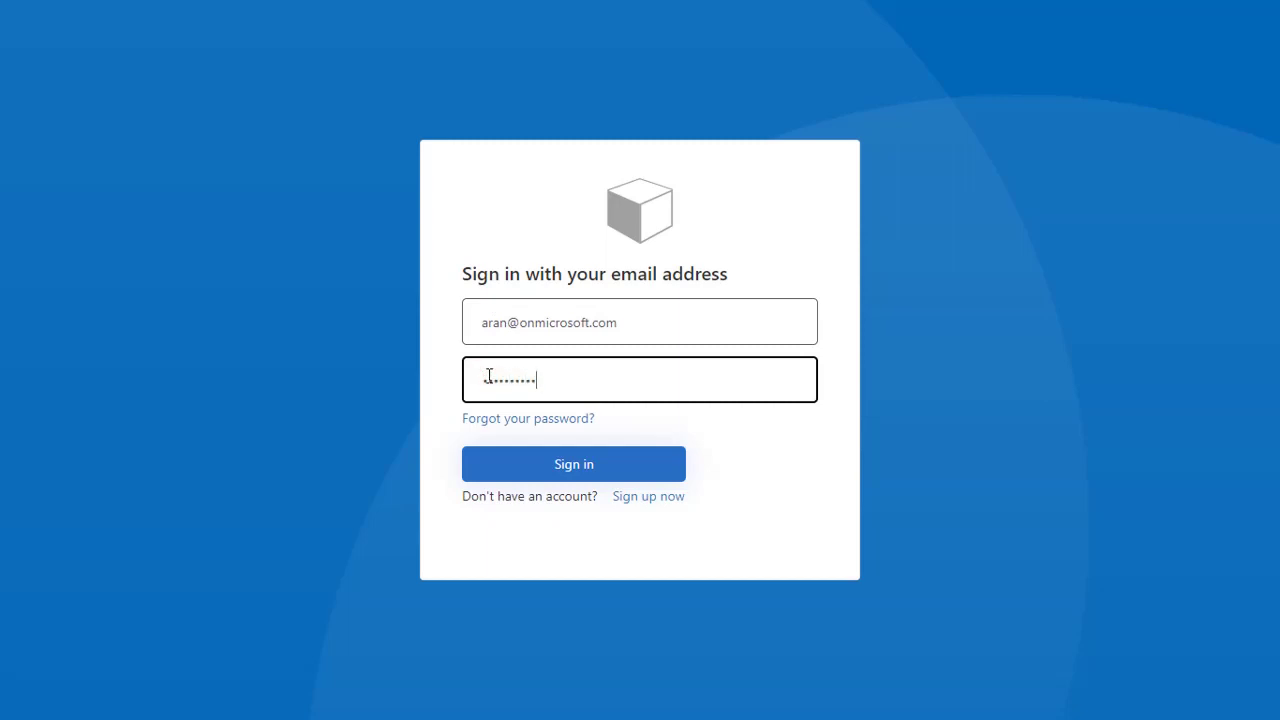
click(567, 468)
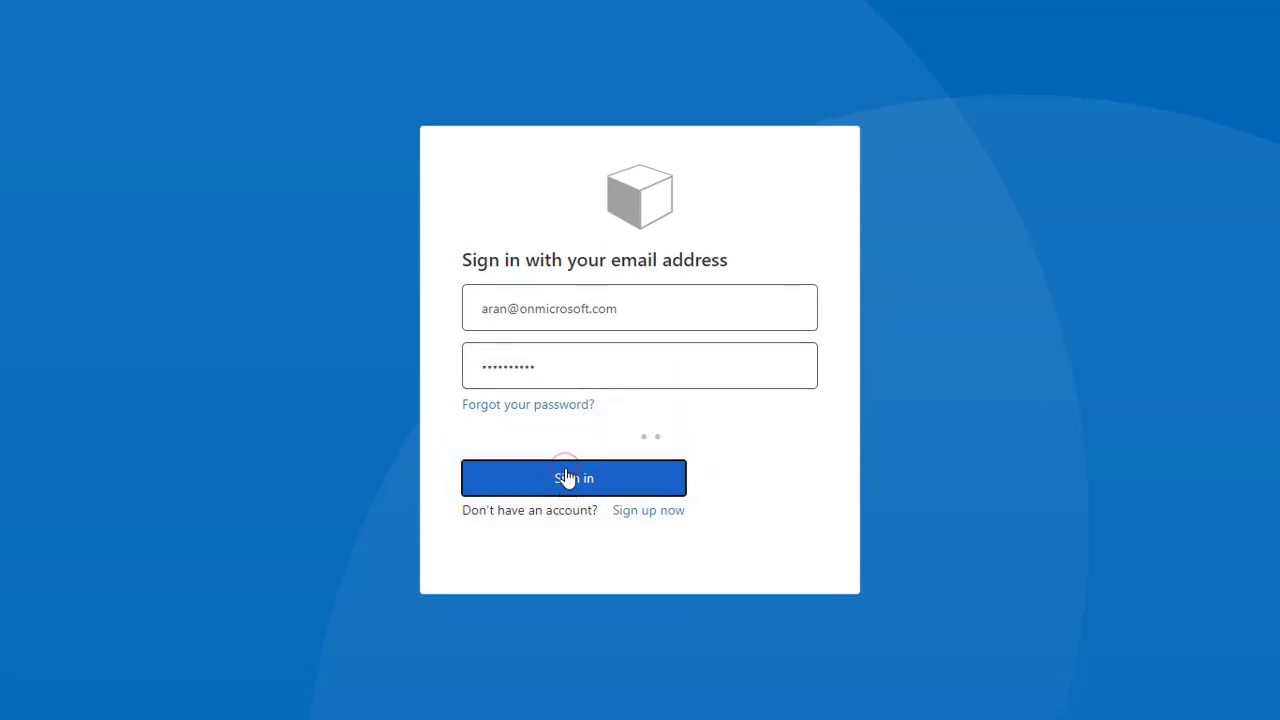